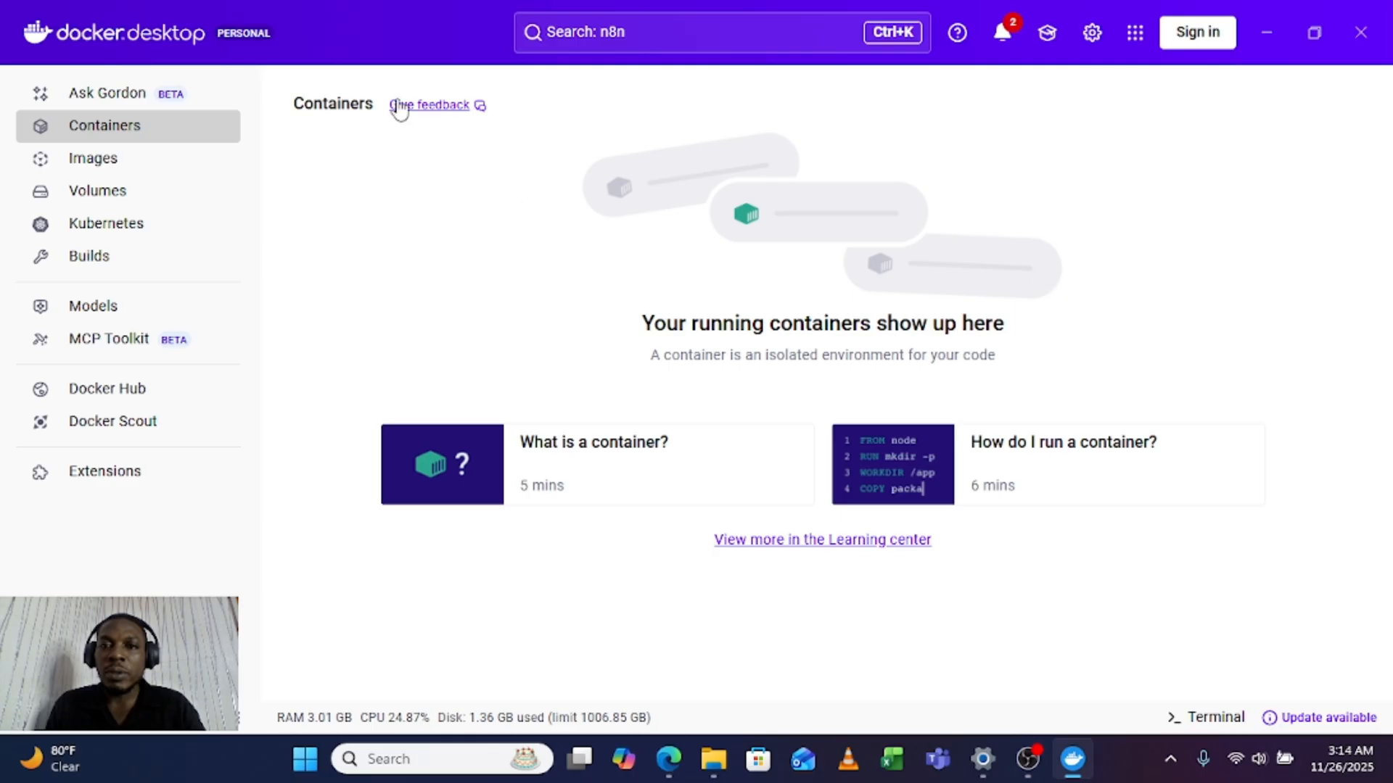
# Step: Search the Docker Hub images for n8n and pull the latest tag of n8nio/n8n
pyautogui.click(671, 35)
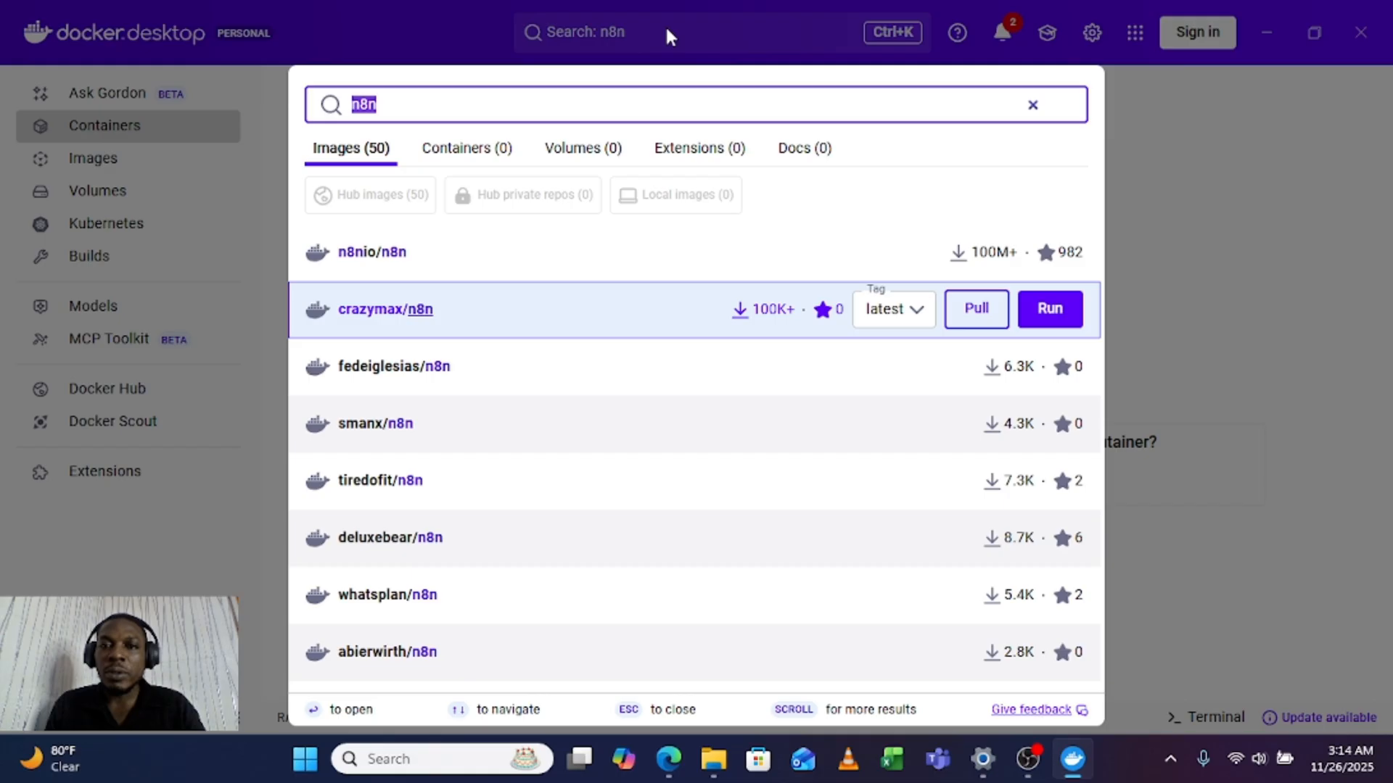
pyautogui.click(409, 107)
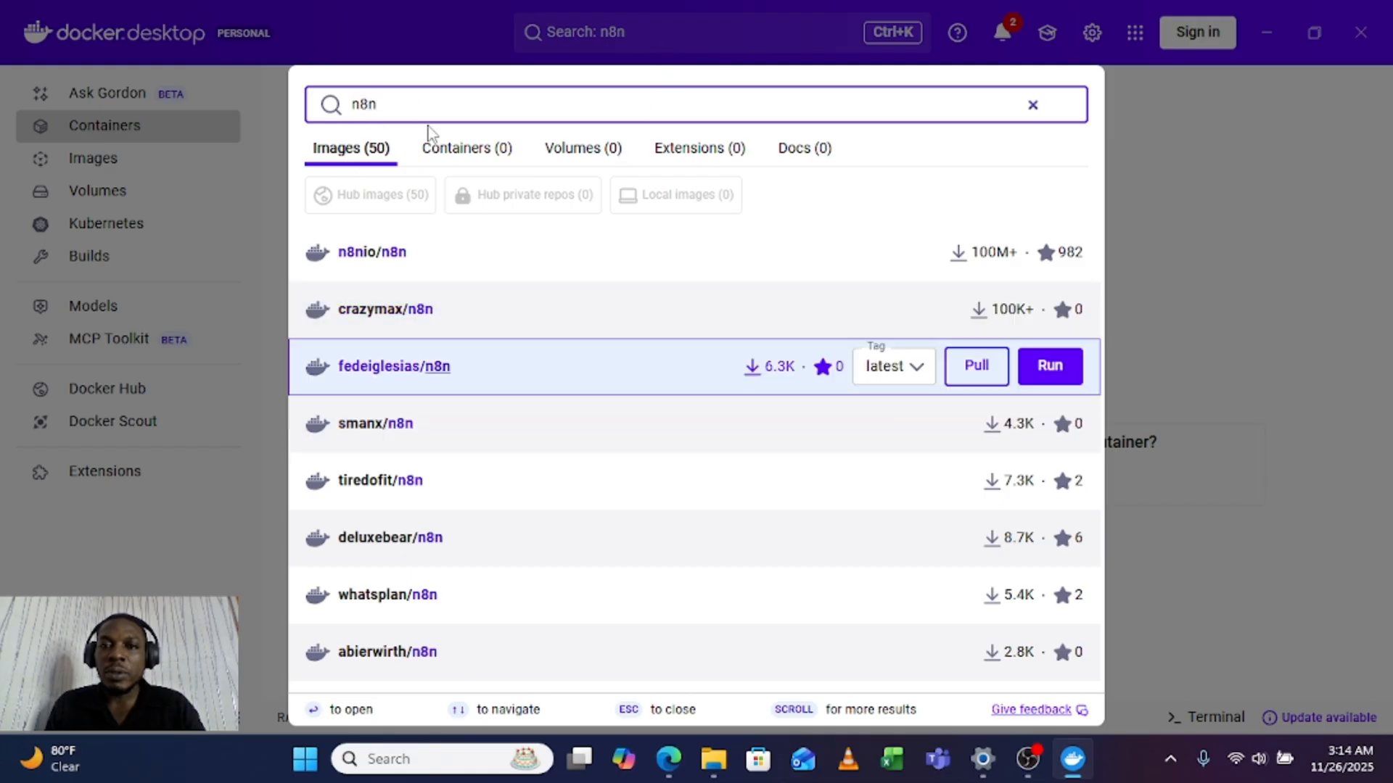
pyautogui.press('BackSpace')
pyautogui.press('BackSpace')
pyautogui.press('BackSpace')
pyautogui.write('n8n')
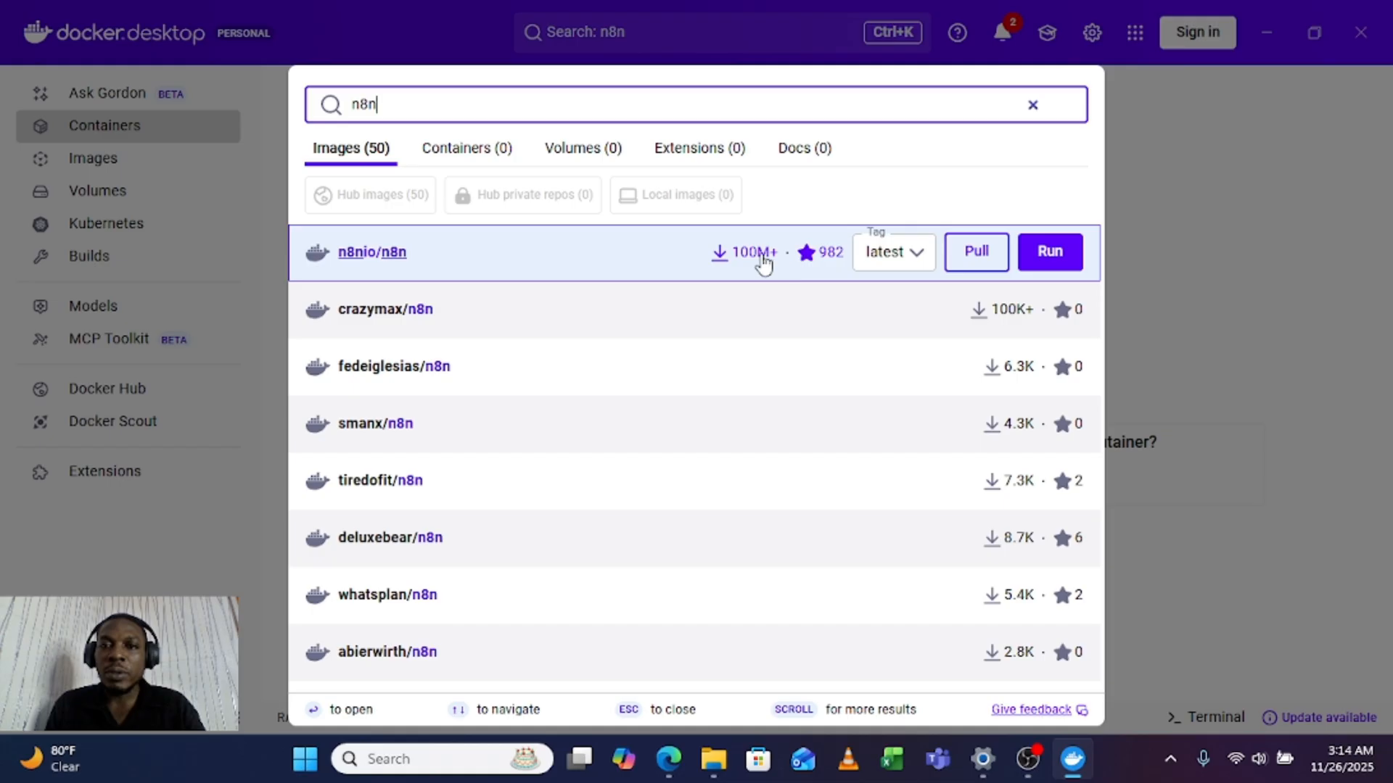
pyautogui.click(984, 260)
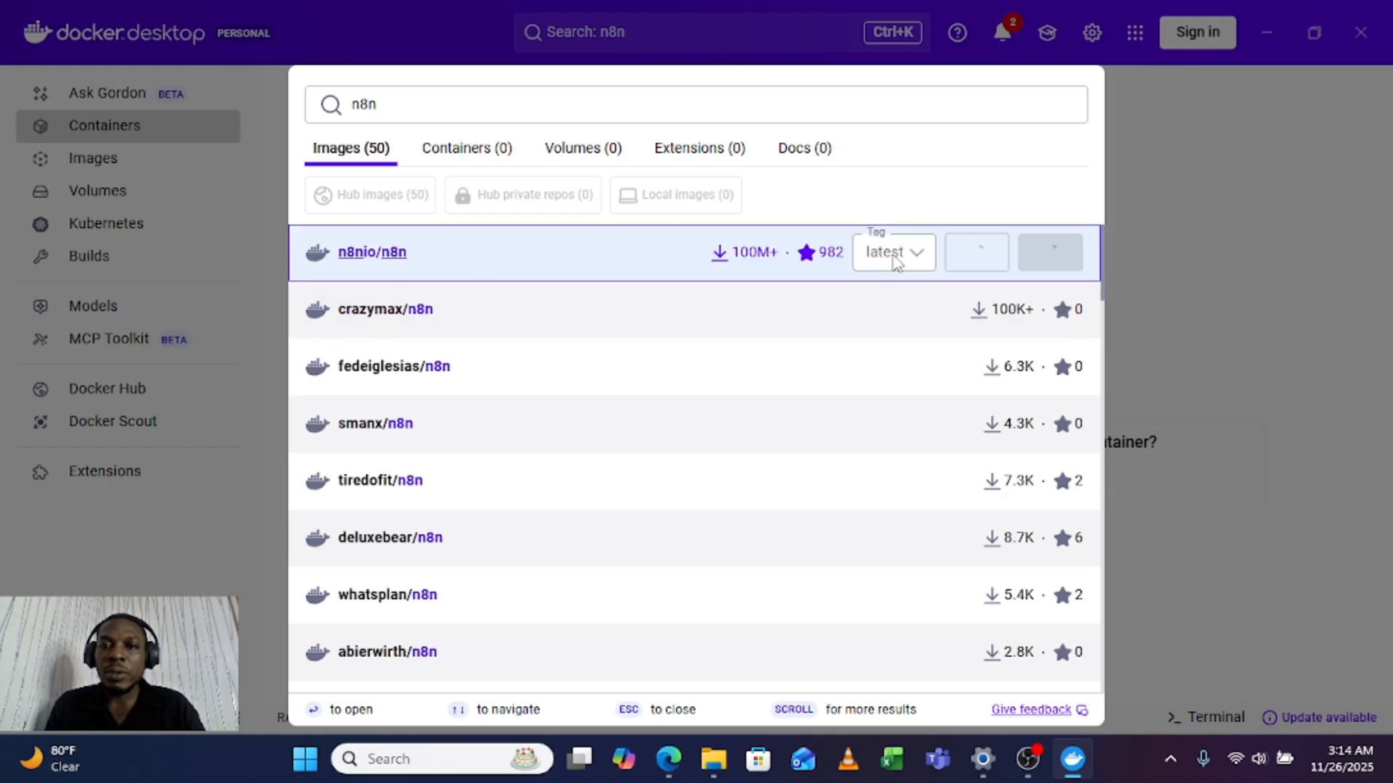
# Step: Check the local images list for the n8nio/n8n download and view the containers list
pyautogui.click(187, 169)
pyautogui.click(140, 171)
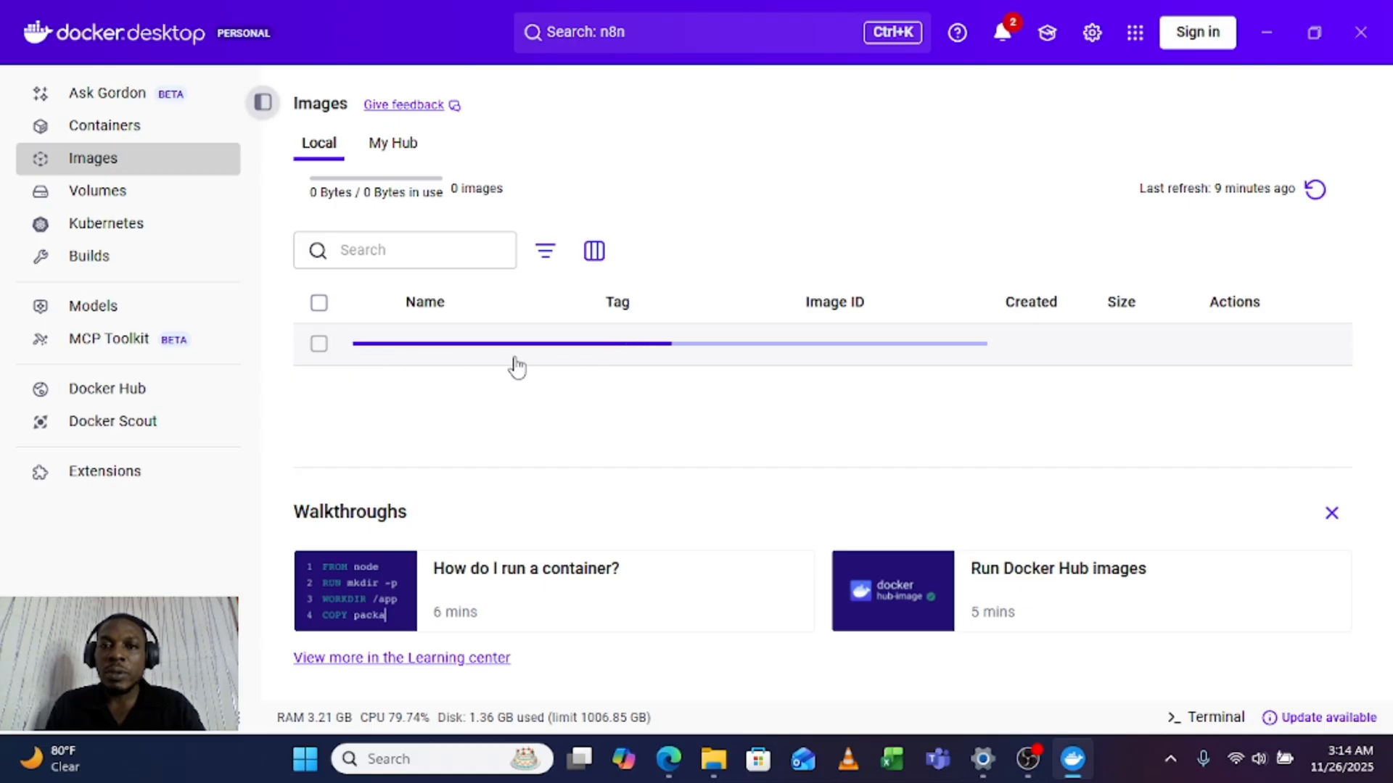
pyautogui.click(107, 127)
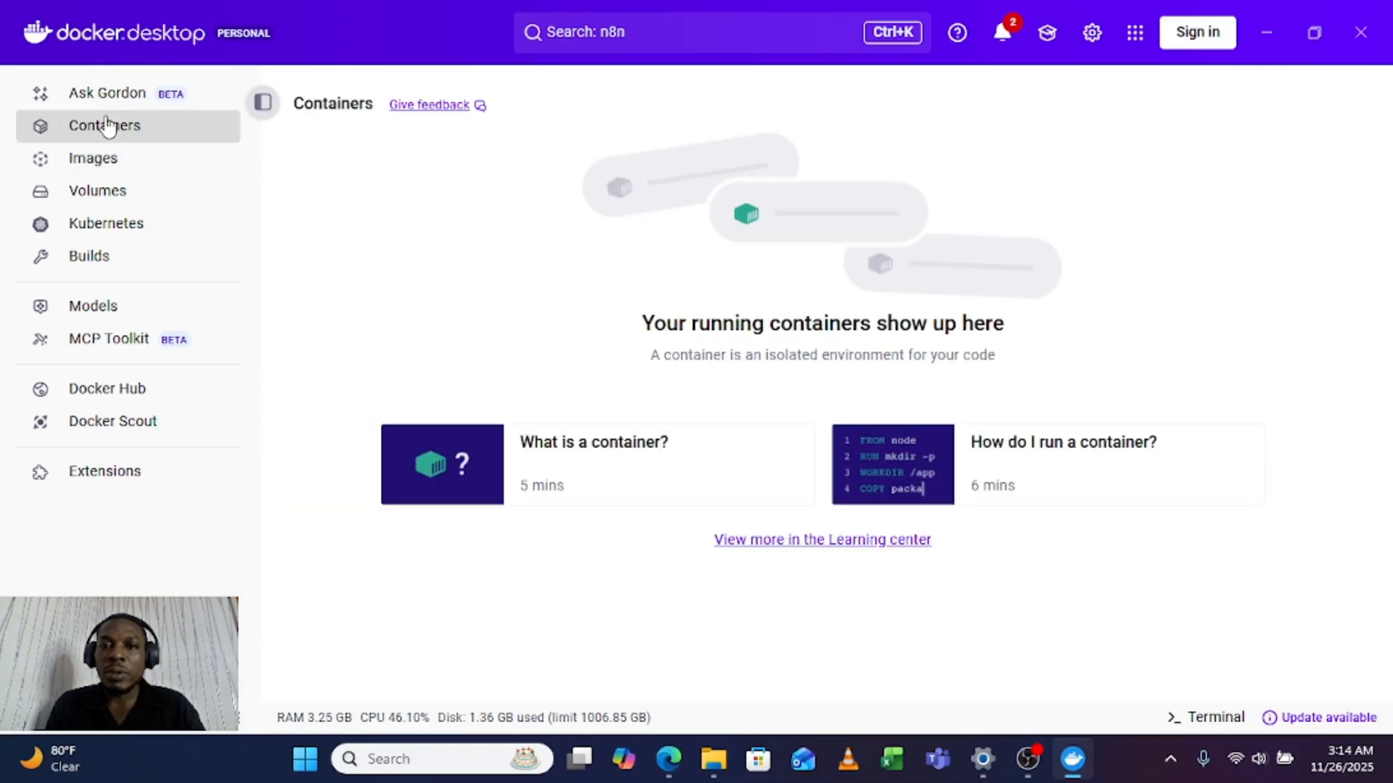
pyautogui.click(659, 40)
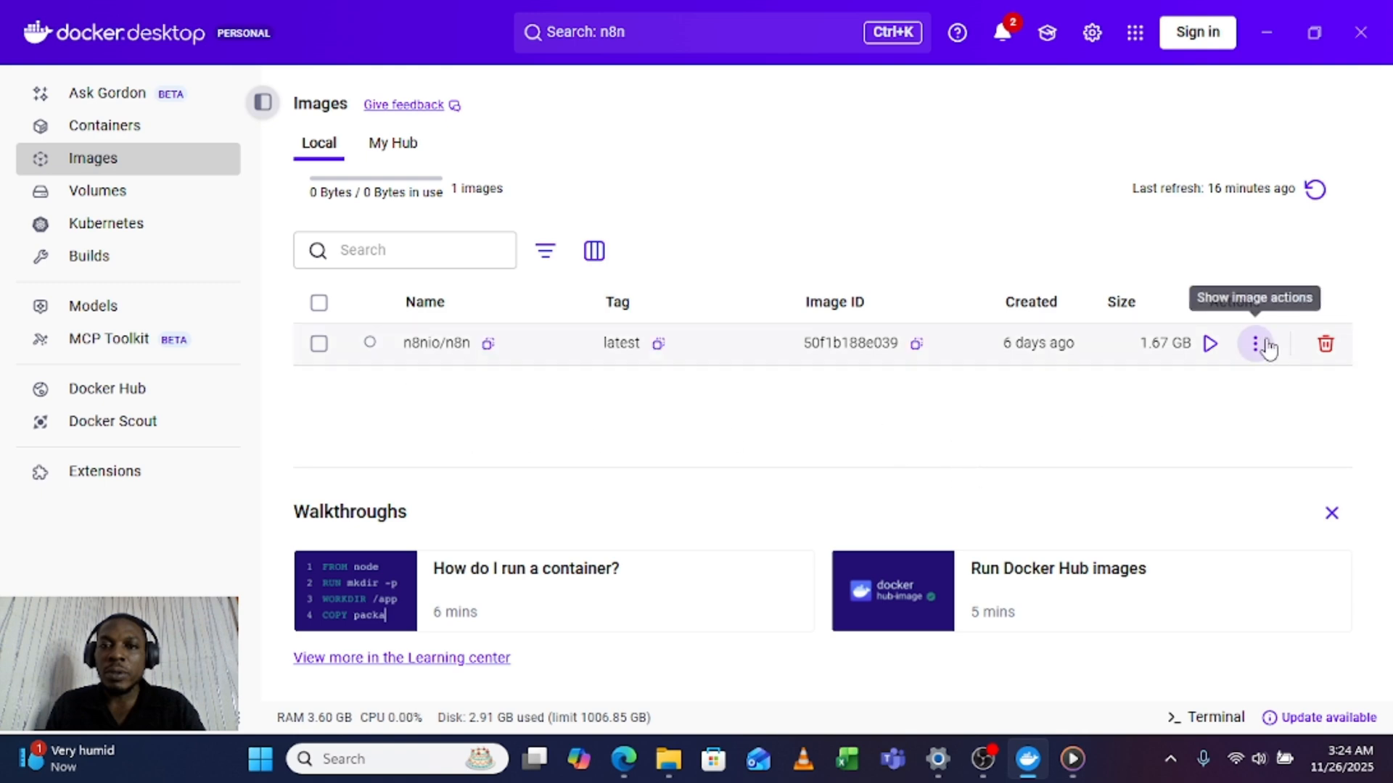
# Step: Start running a new container from the n8nio/n8n image and expand its optional settings
pyautogui.click(1209, 343)
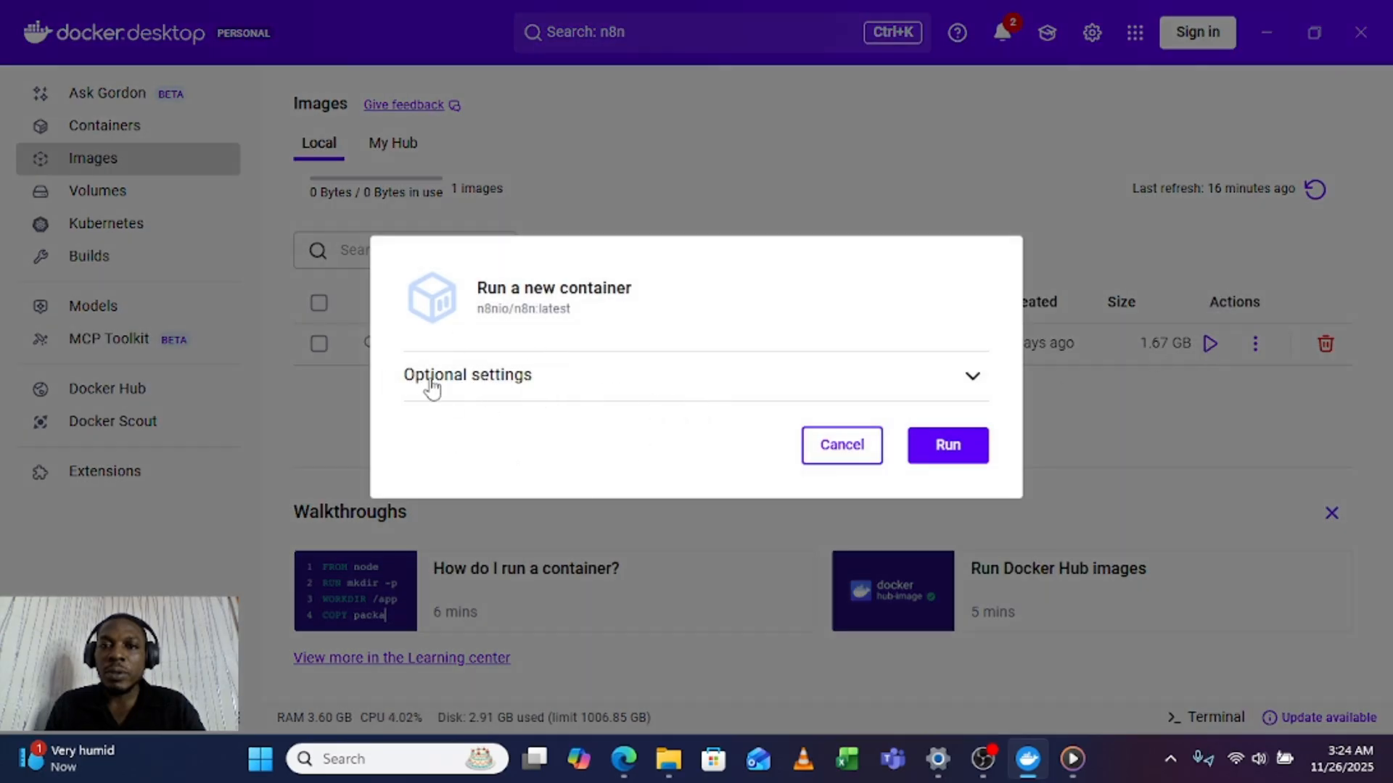
pyautogui.click(975, 378)
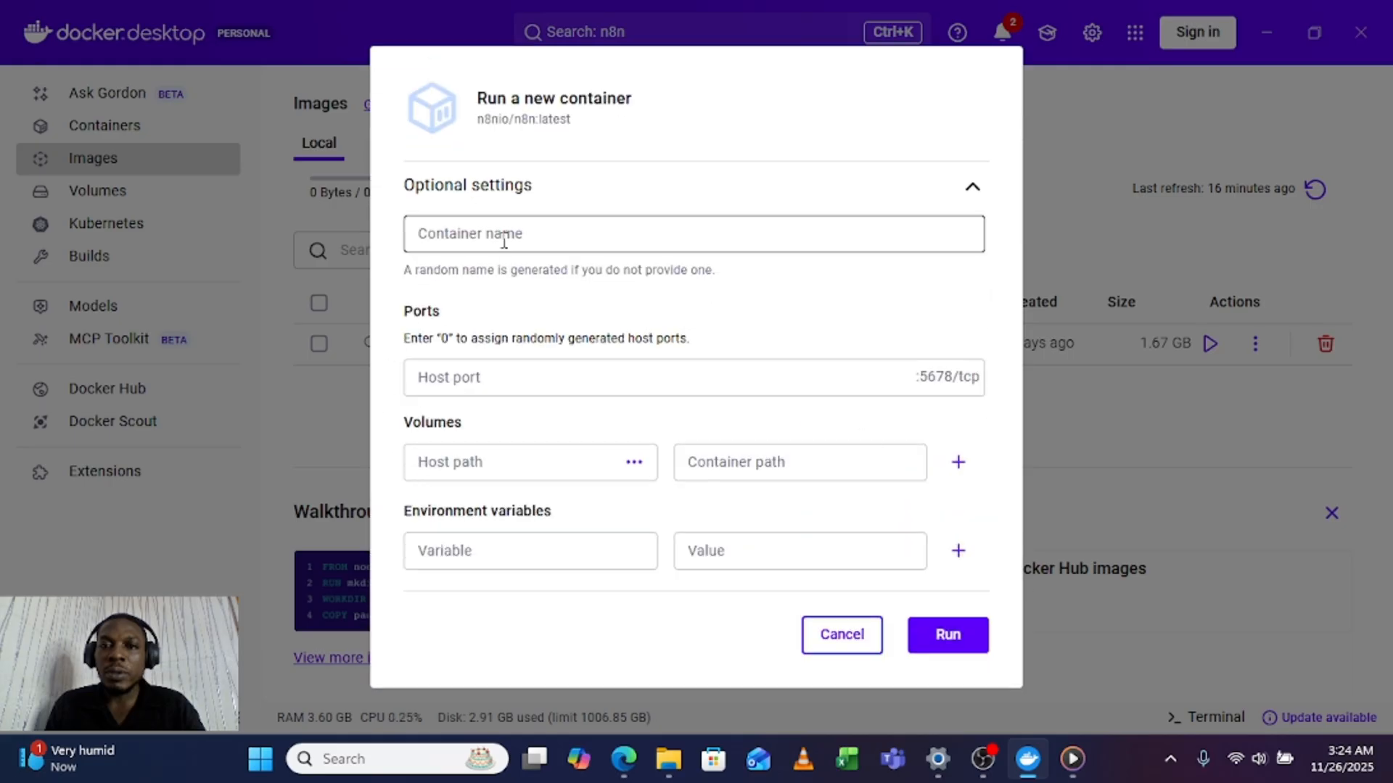
pyautogui.click(504, 240)
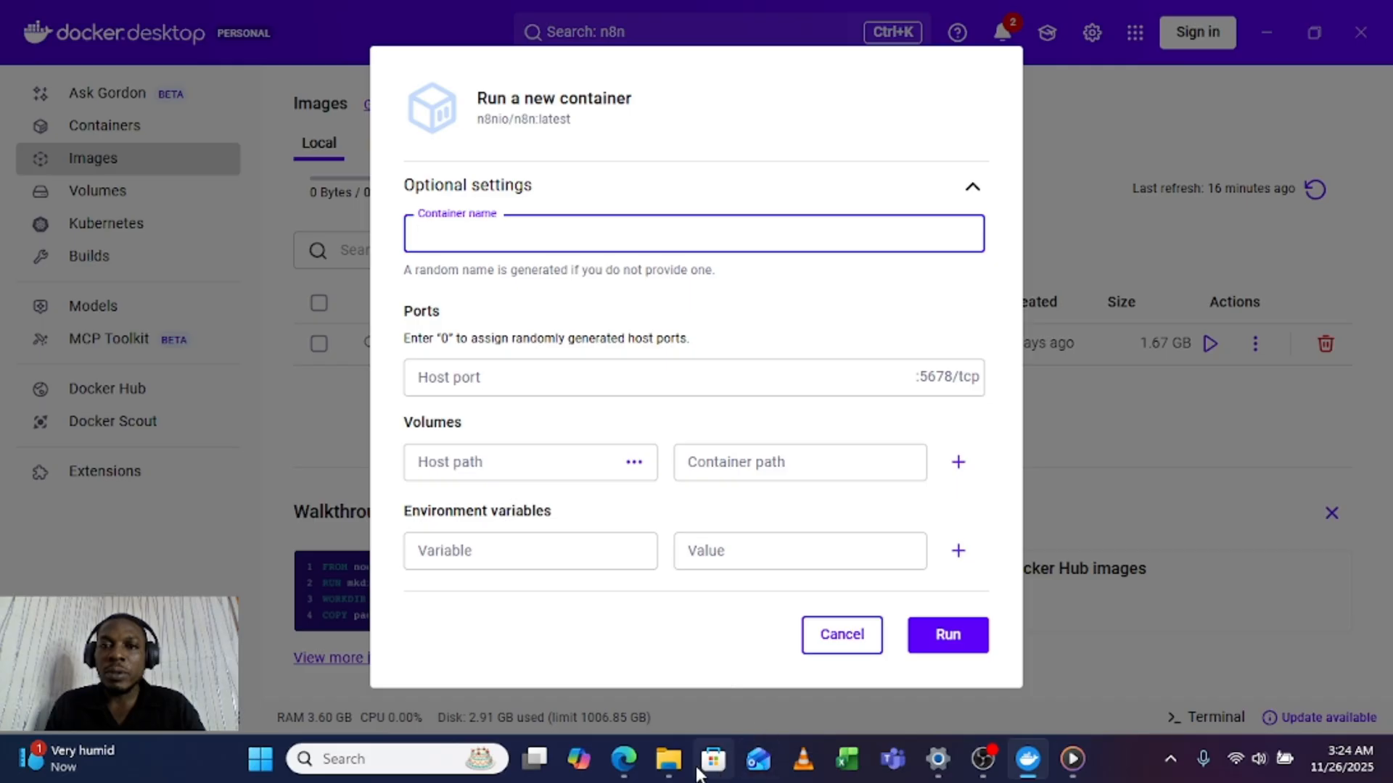
# Step: Switch to File Explorer and open the Desktop folder
pyautogui.click(668, 759)
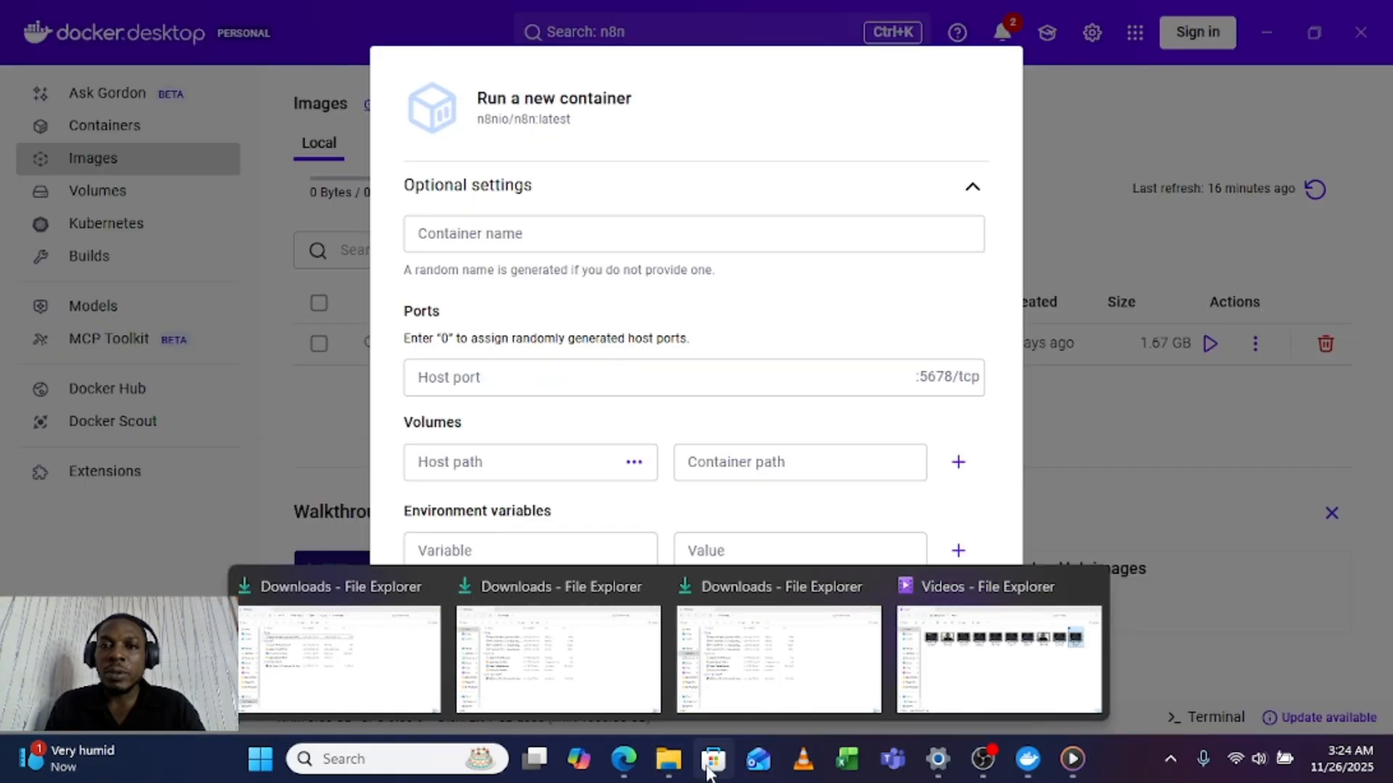
pyautogui.click(775, 99)
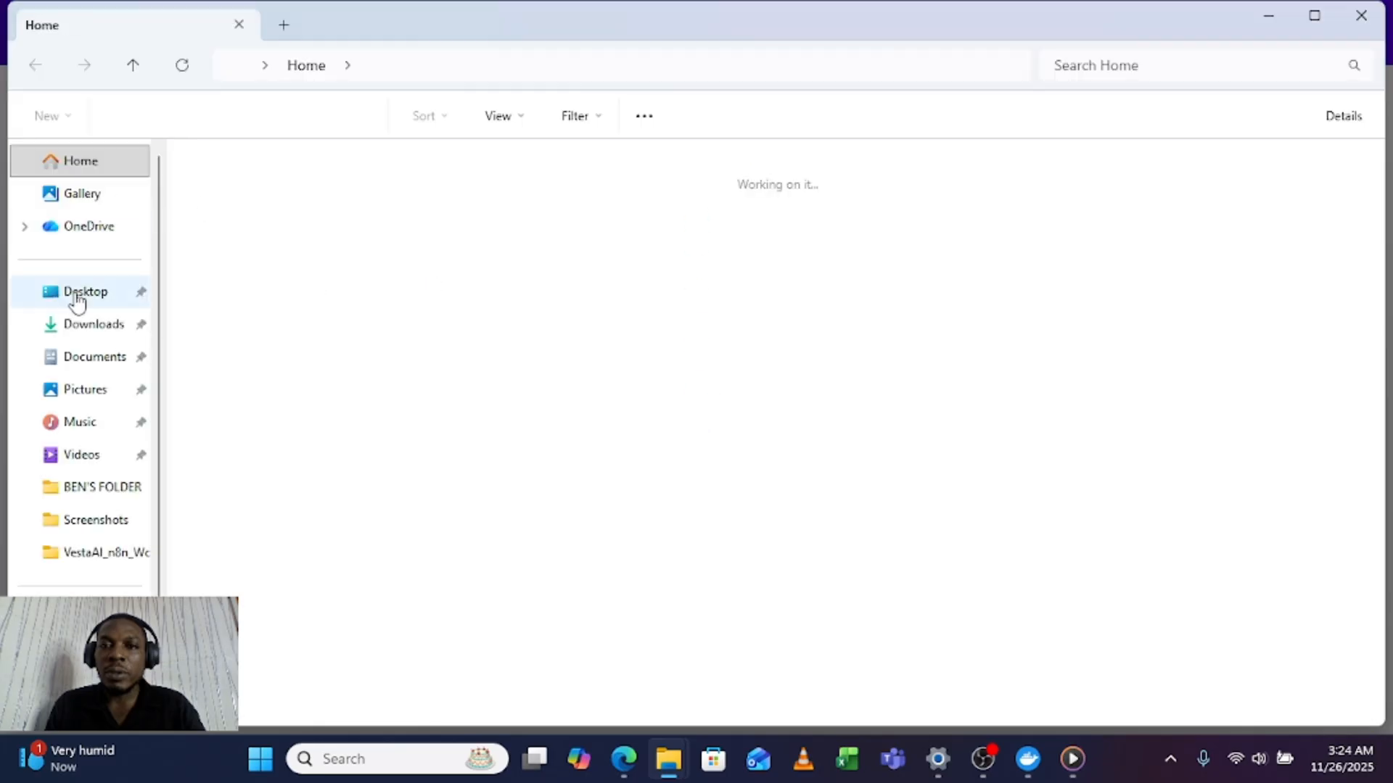
pyautogui.click(77, 299)
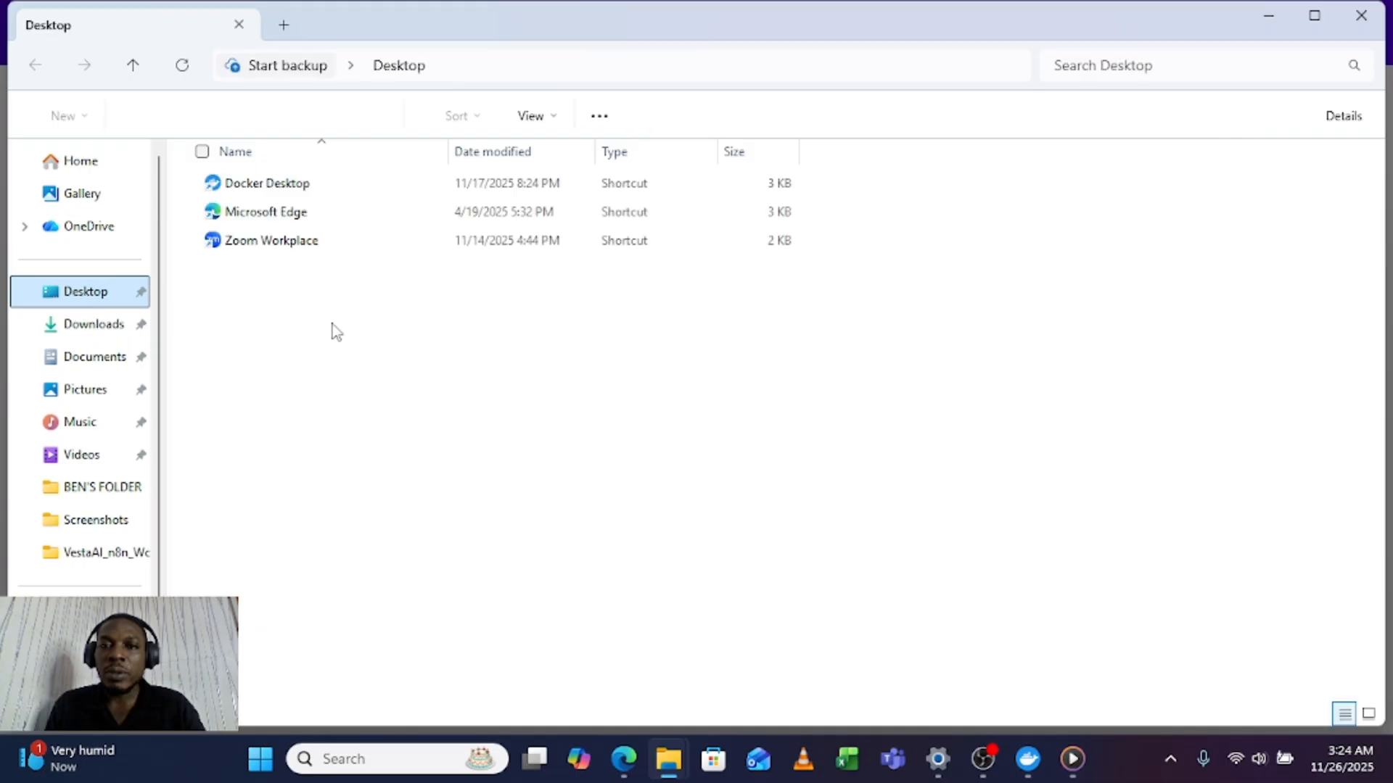
# Step: Create a new folder named n8n-data-2025 on the Desktop
pyautogui.rightClick(516, 376)
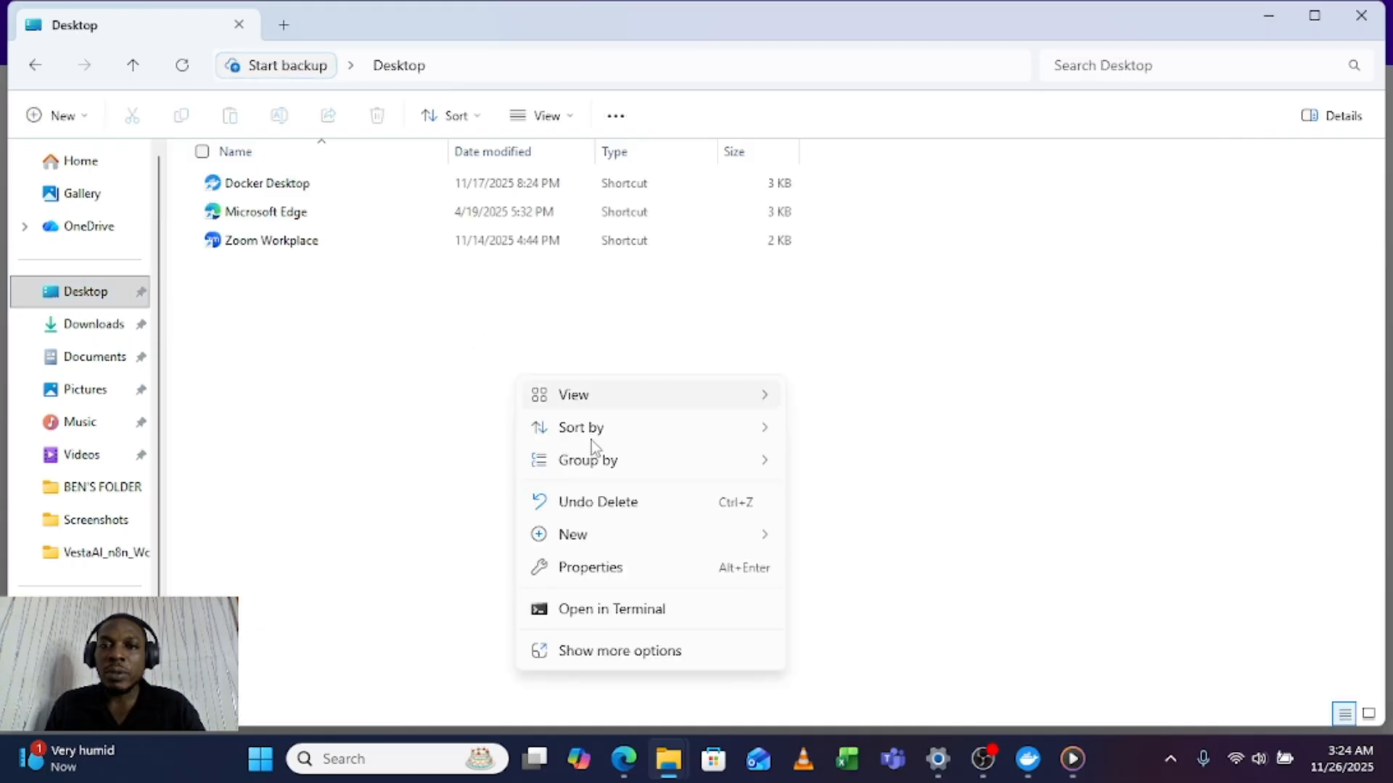
pyautogui.moveTo(640, 539)
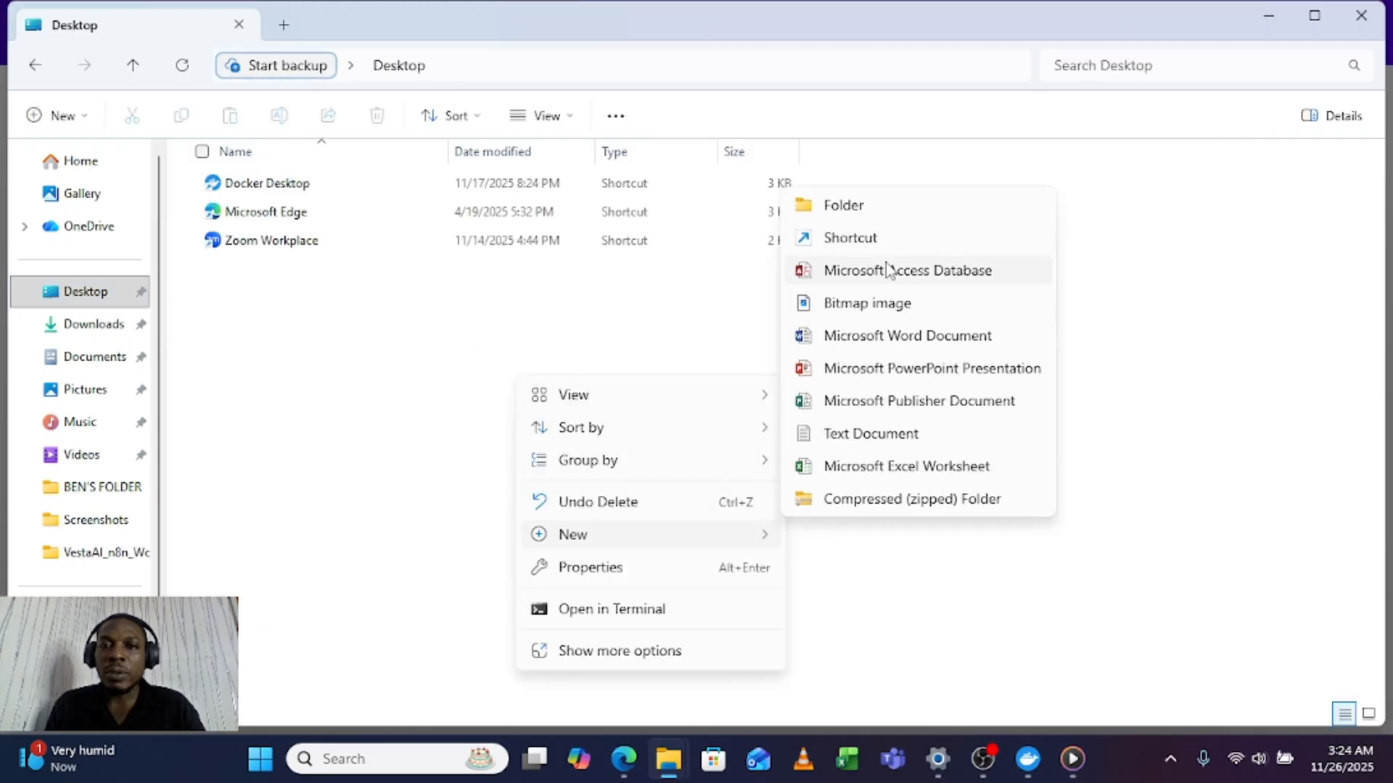
pyautogui.click(871, 217)
pyautogui.write('n')
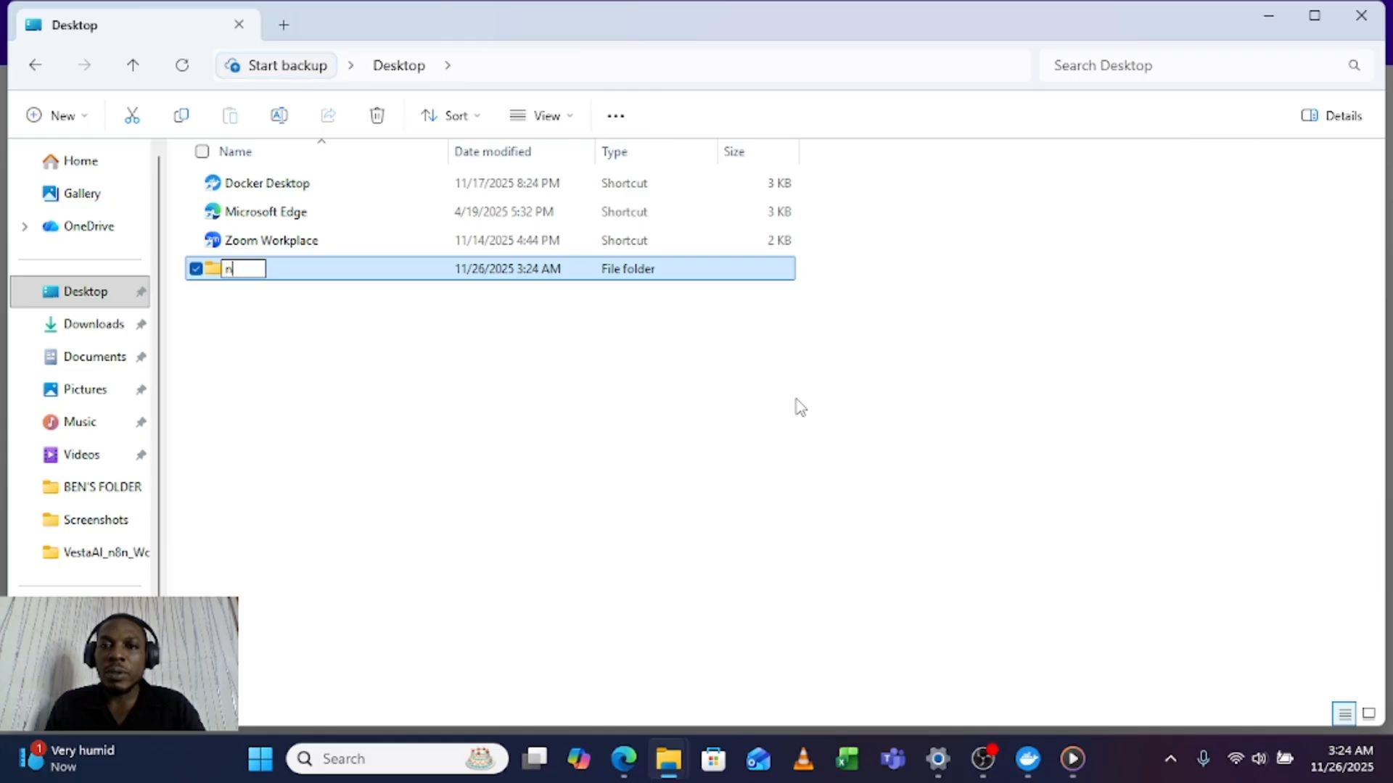
pyautogui.write('8n-contai')
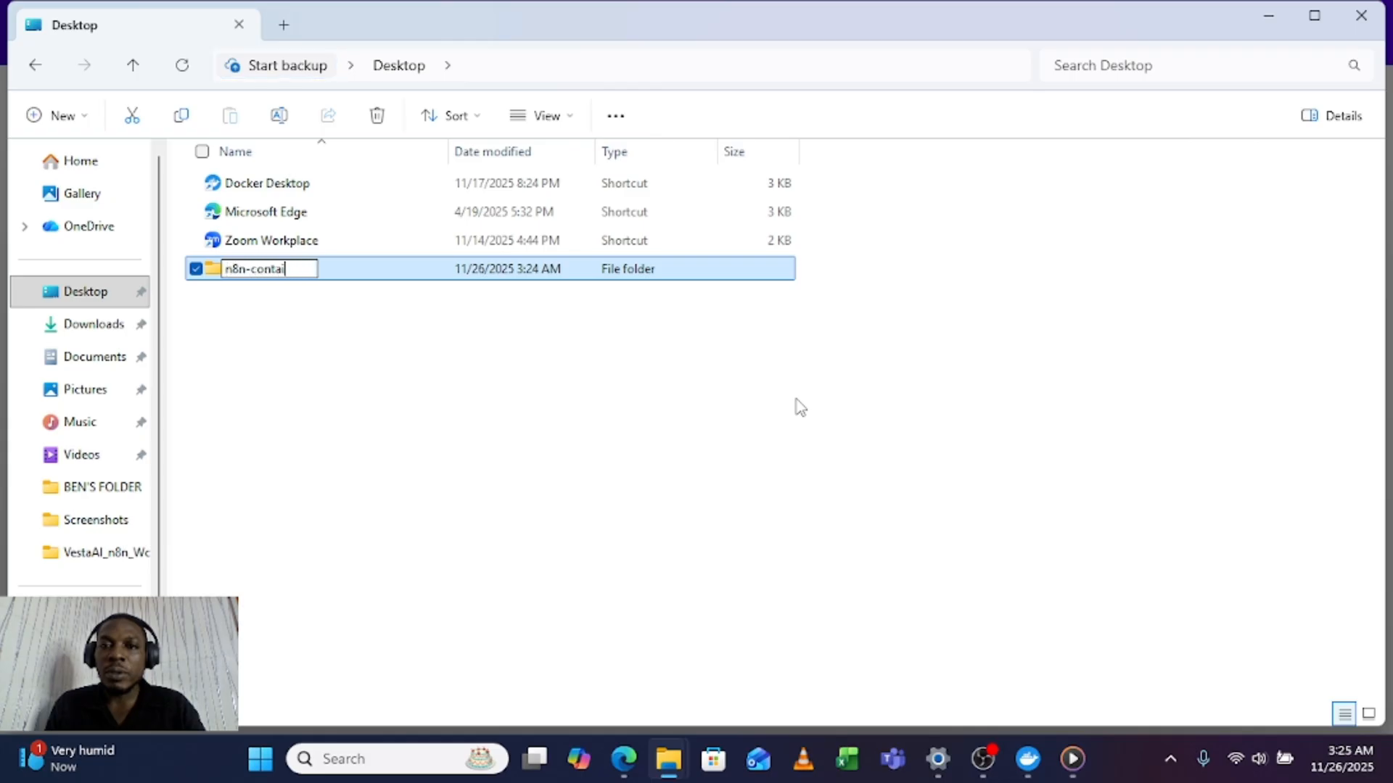
pyautogui.press('BackSpace')
pyautogui.press('BackSpace')
pyautogui.press('BackSpace')
pyautogui.press('BackSpace')
pyautogui.press('BackSpace')
pyautogui.press('BackSpace')
pyautogui.write('data-2025')
pyautogui.click(410, 445)
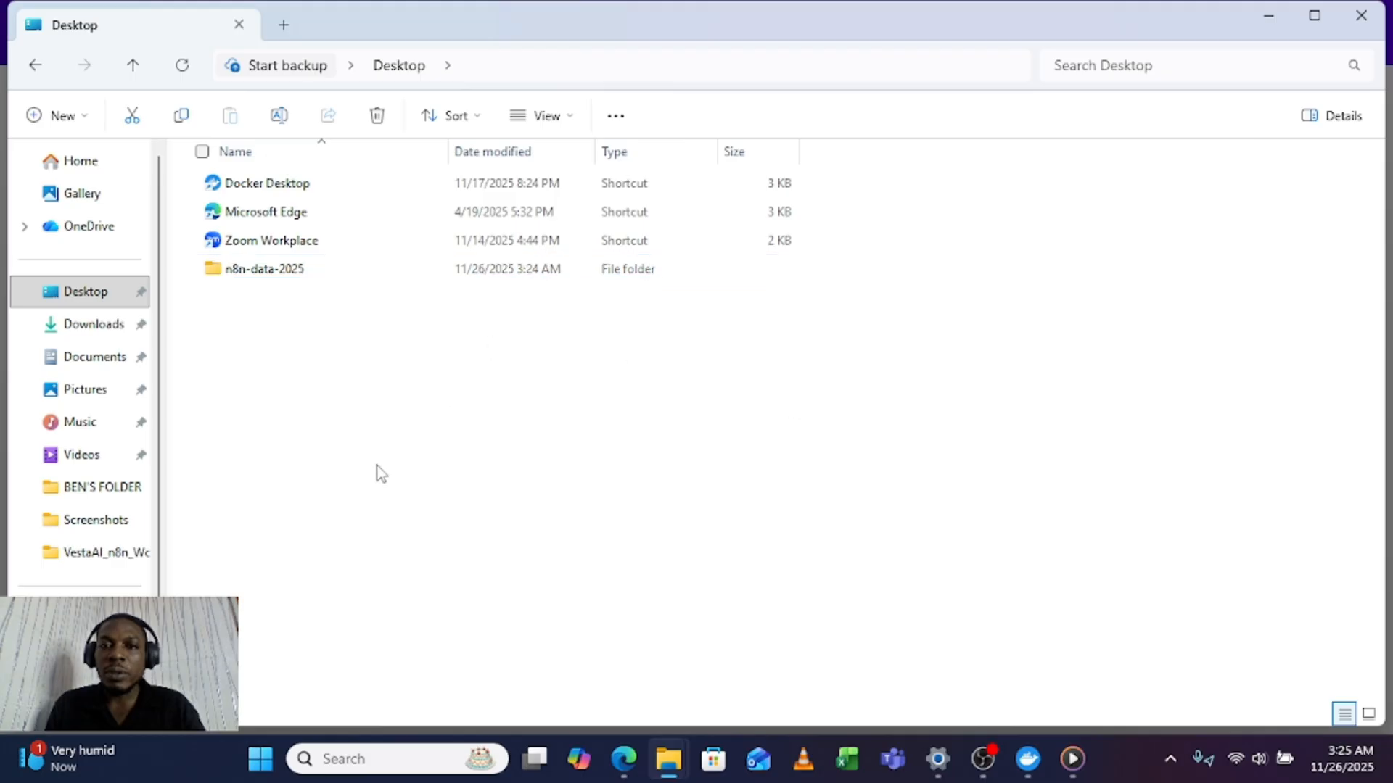
pyautogui.click(314, 273)
pyautogui.click(343, 418)
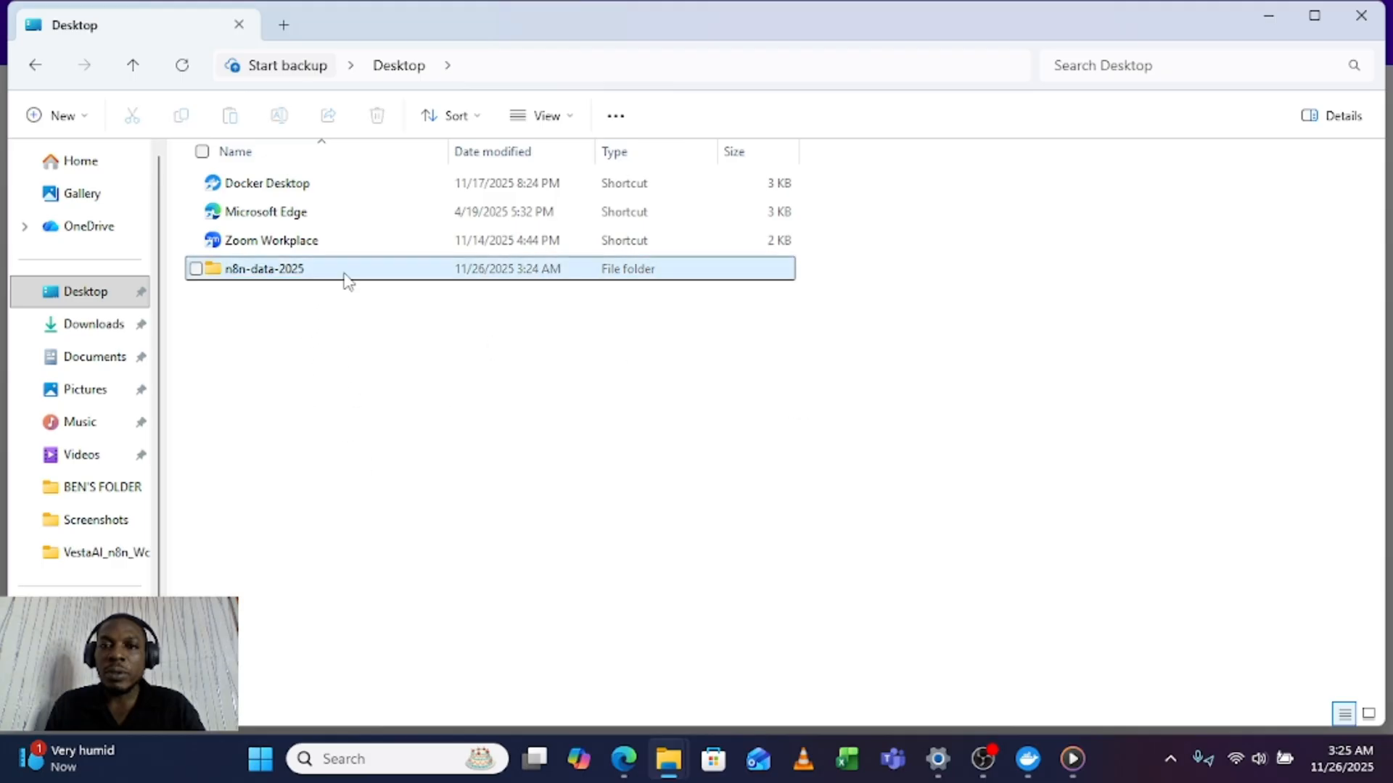
# Step: Back in Docker Desktop, name the new container n8n-container and set its host port to 5678
pyautogui.click(1267, 27)
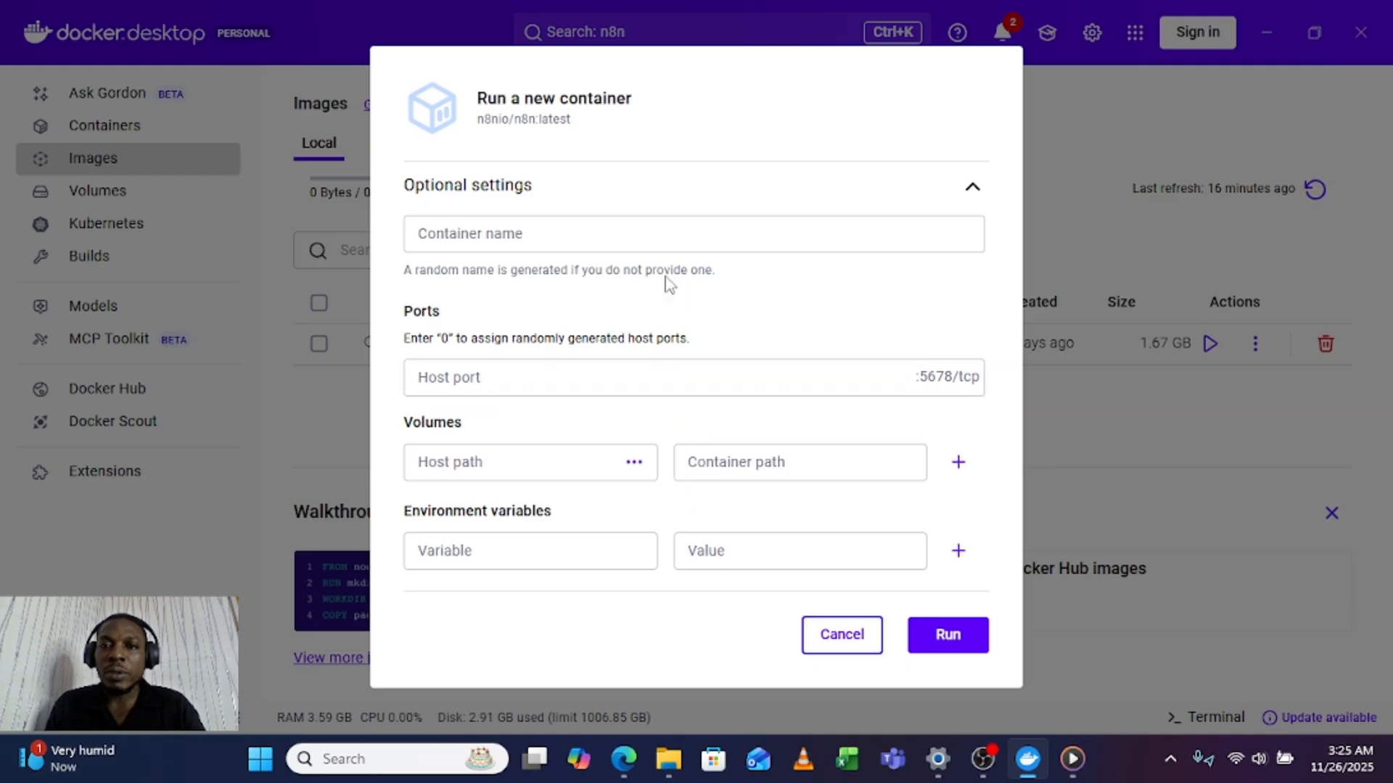
pyautogui.click(590, 230)
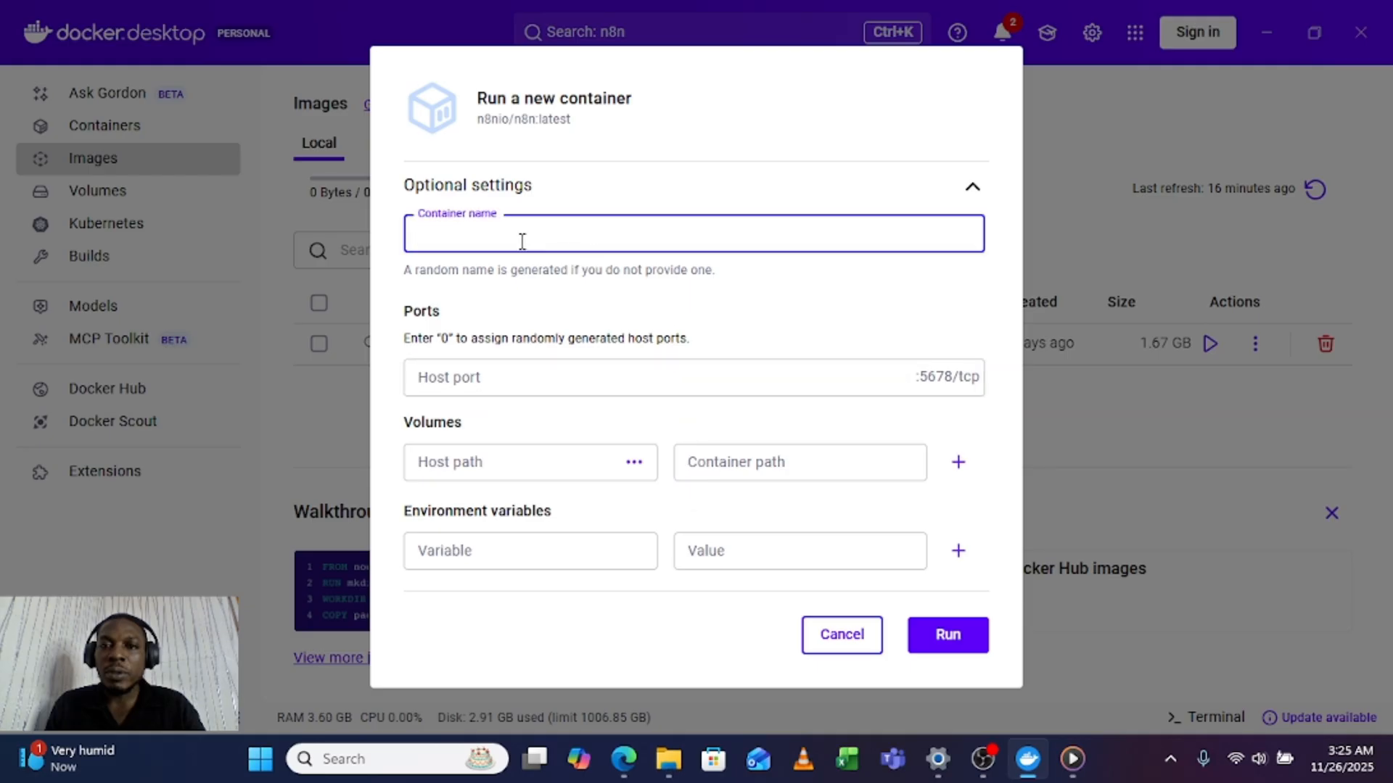
pyautogui.write('n8n-container')
pyautogui.click(520, 379)
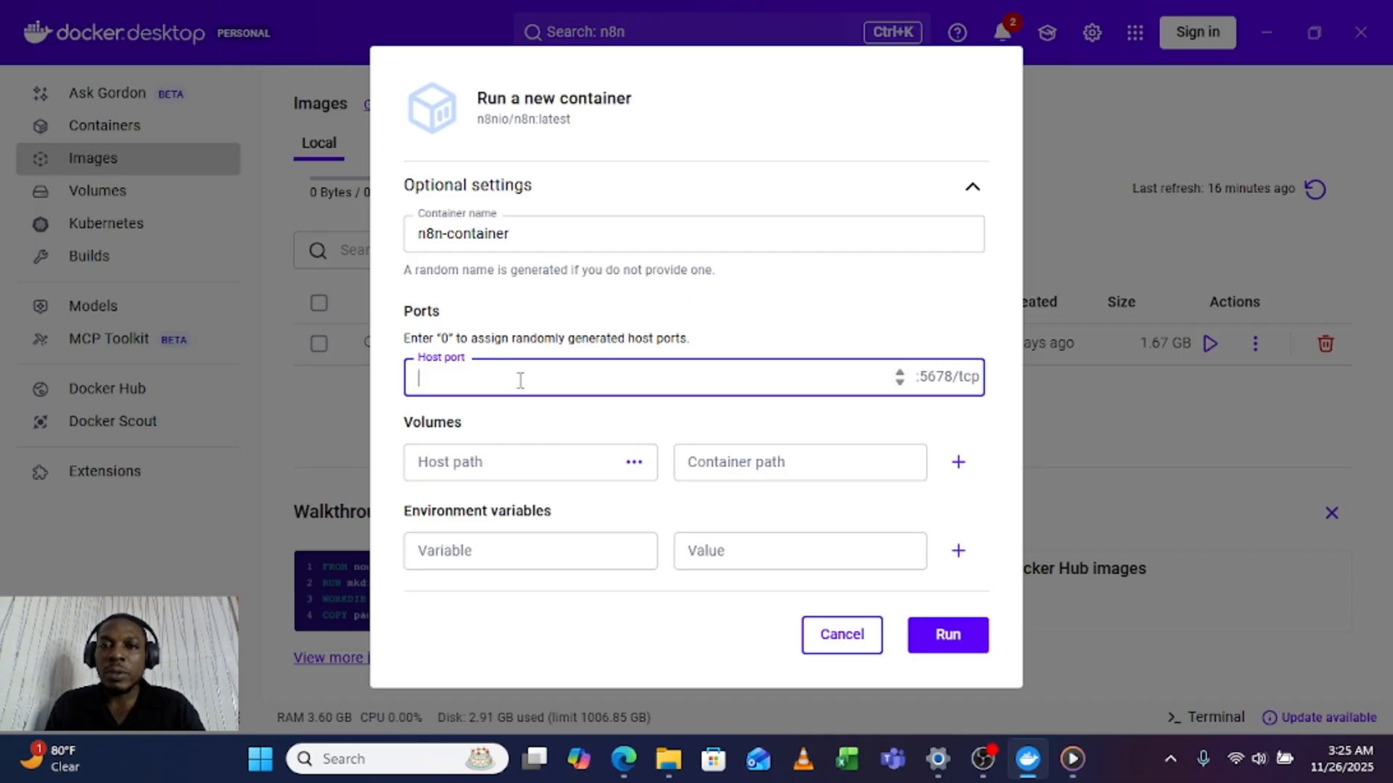
pyautogui.write('5678')
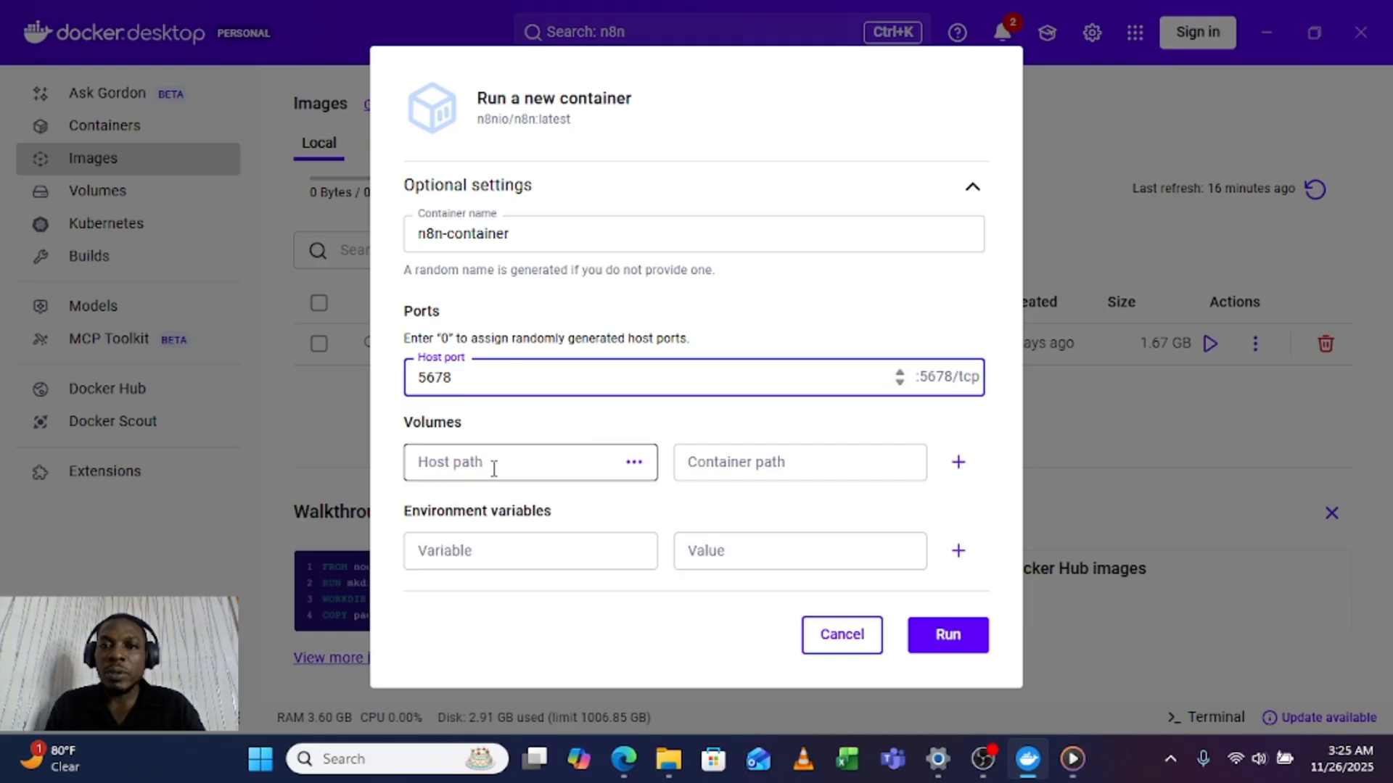
# Step: Set the volume's host path to the Desktop folder n8n-data-2025 and its container path to /home/node/.n8n
pyautogui.click(631, 468)
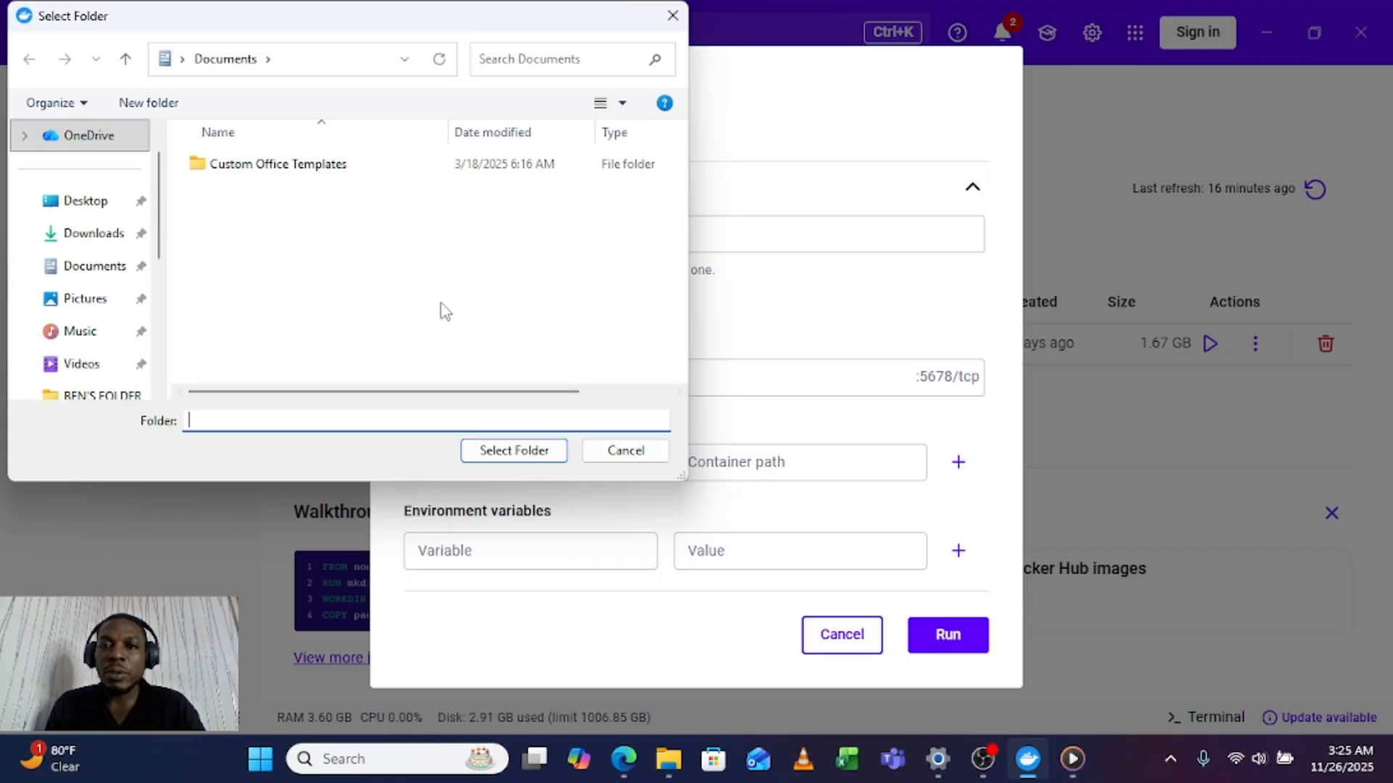
pyautogui.click(89, 212)
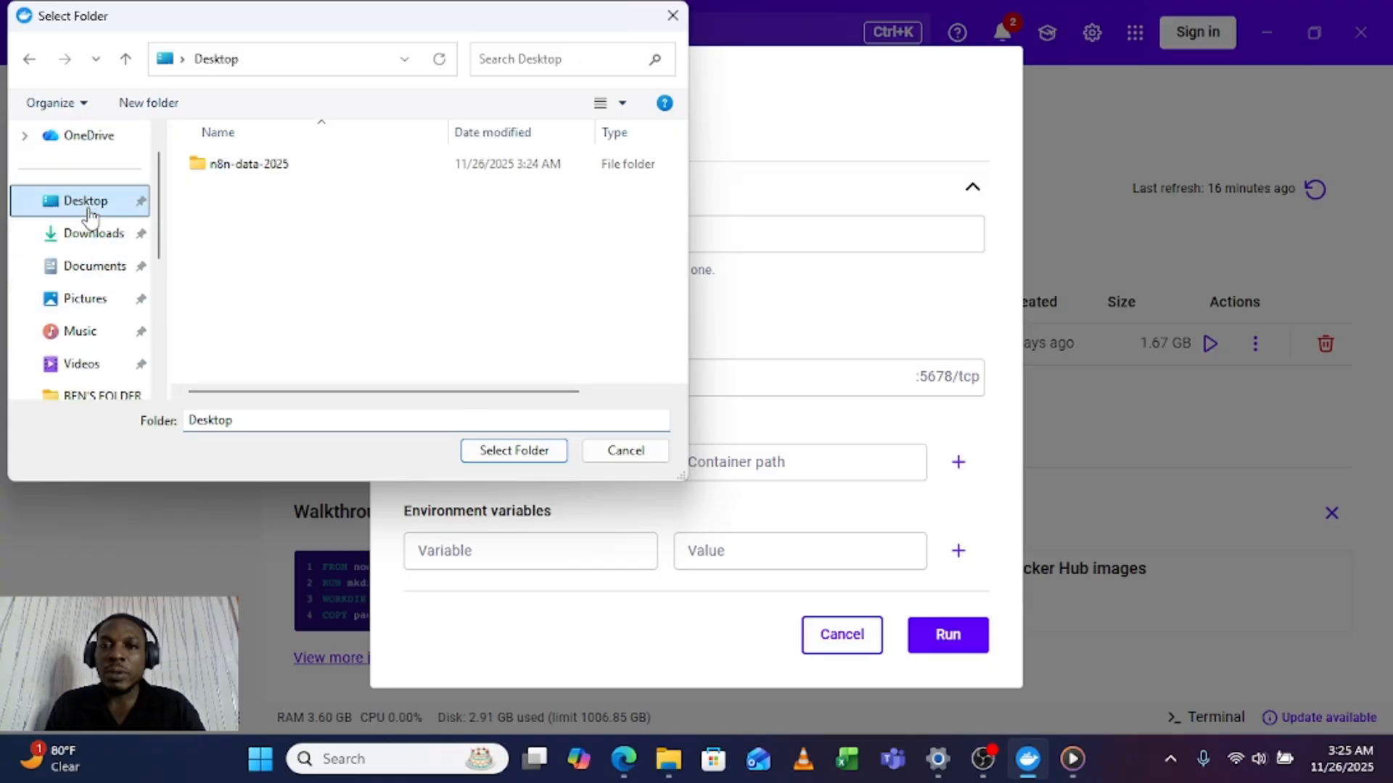
pyautogui.click(239, 167)
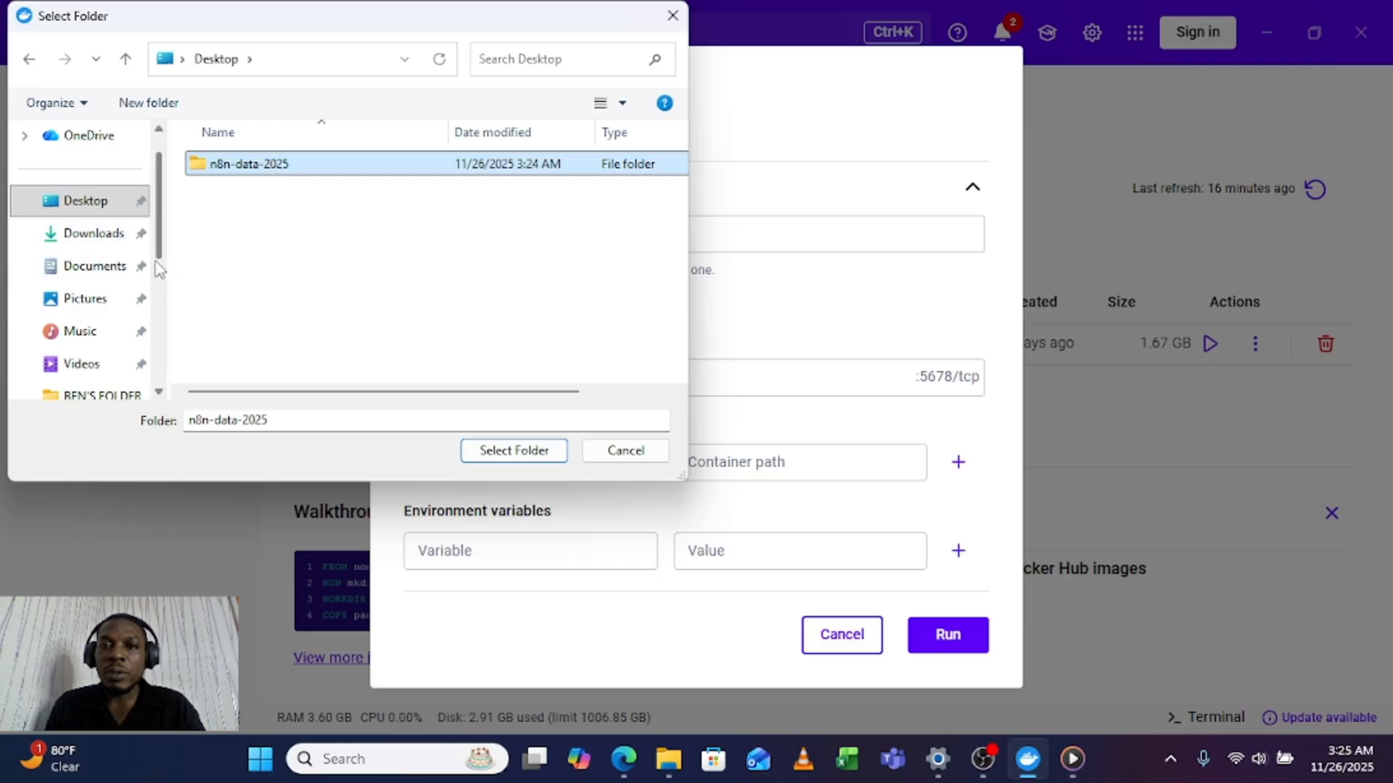
pyautogui.click(526, 453)
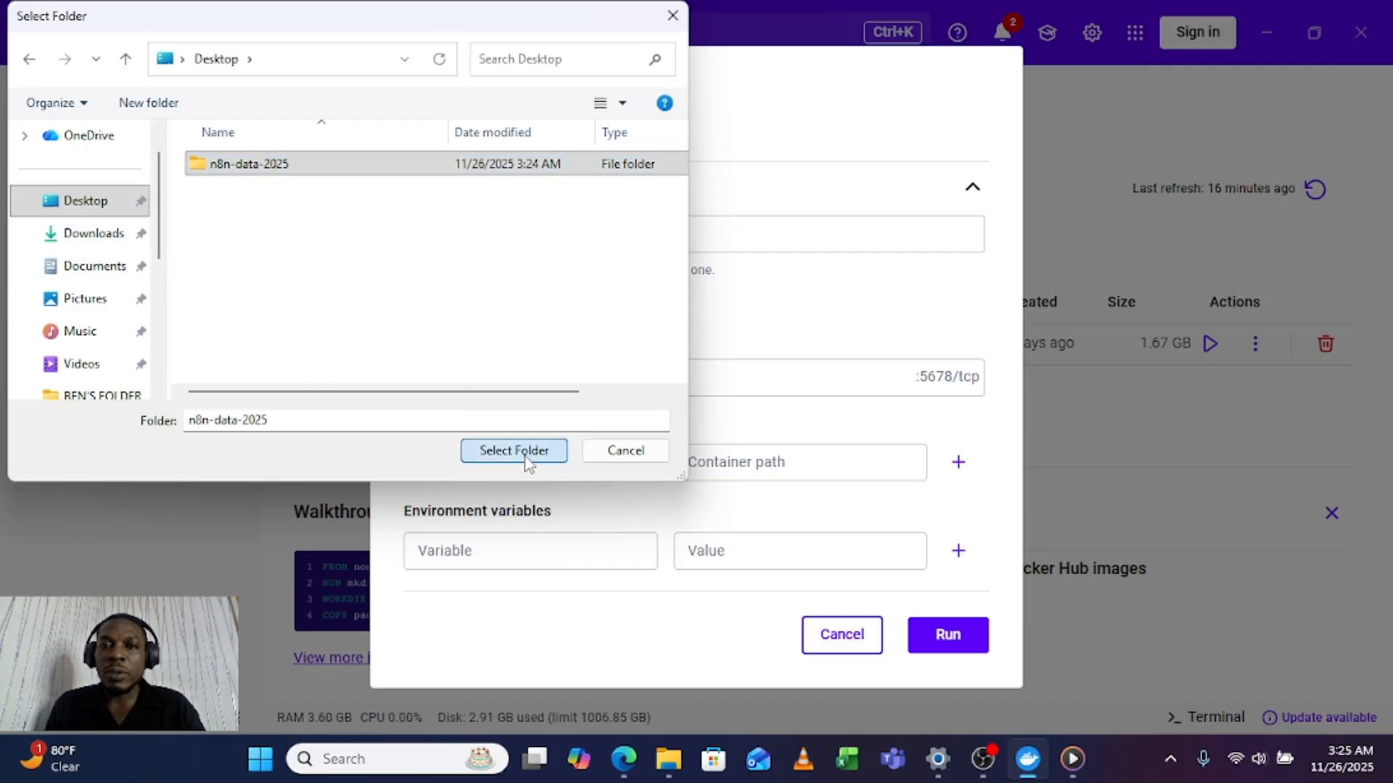
pyautogui.click(697, 462)
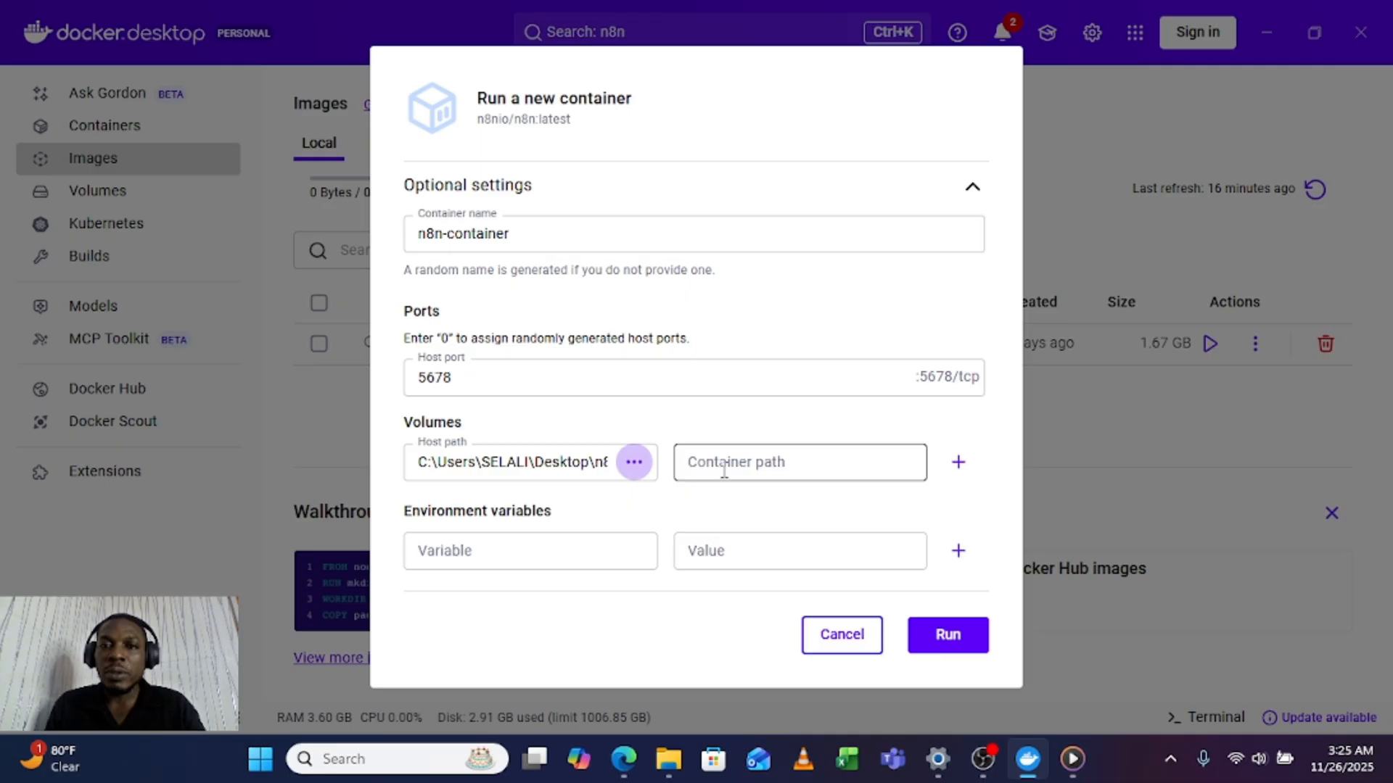
pyautogui.click(724, 470)
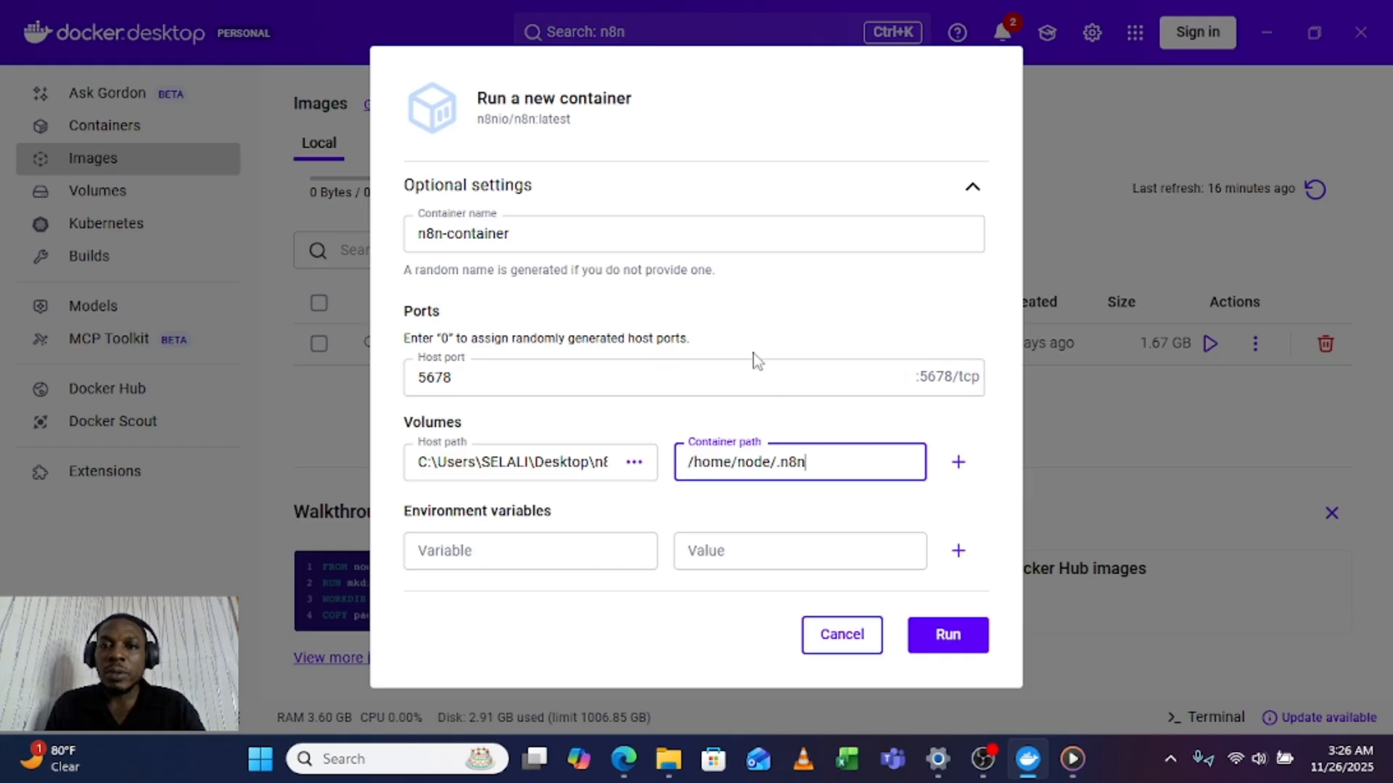
# Step: Run the configured n8n container and allow Docker Desktop Backend network access through Windows Firewall
pyautogui.click(940, 638)
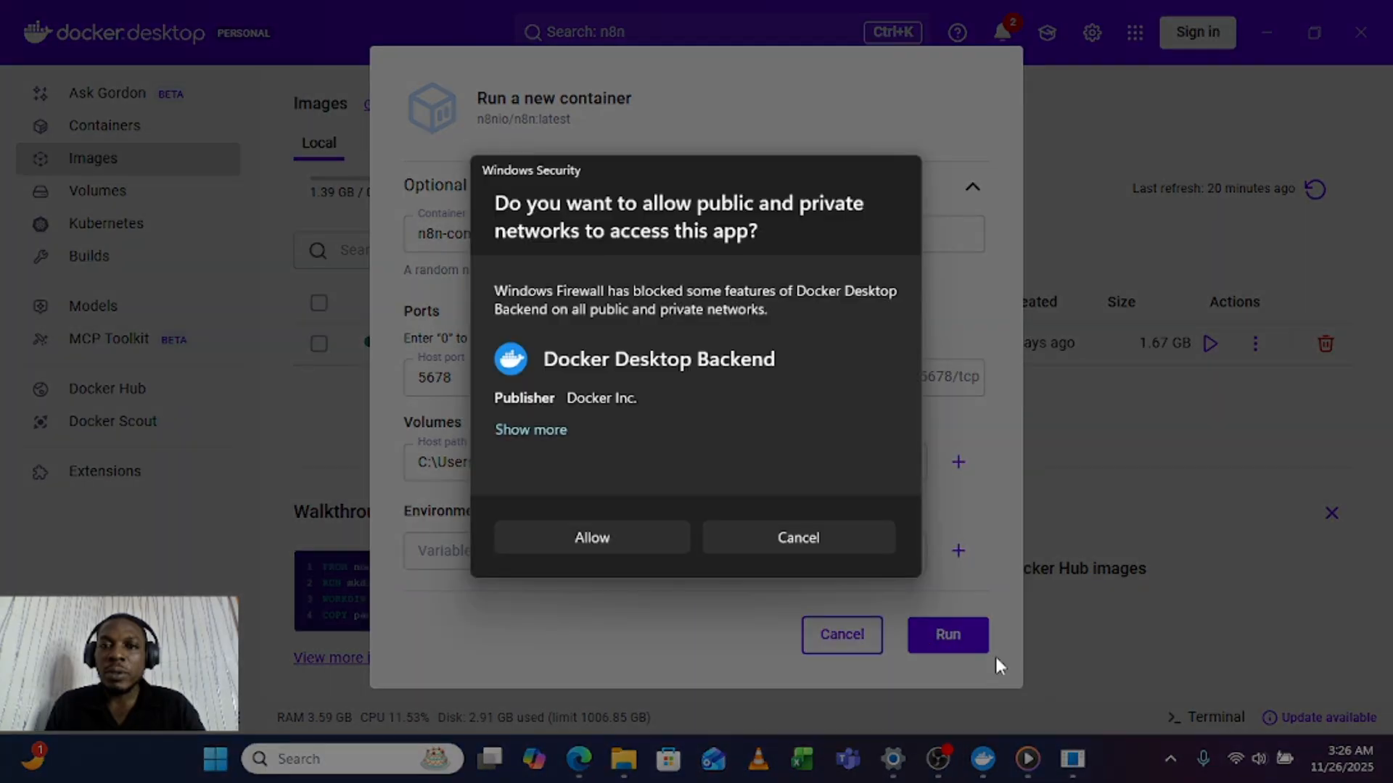
pyautogui.click(611, 542)
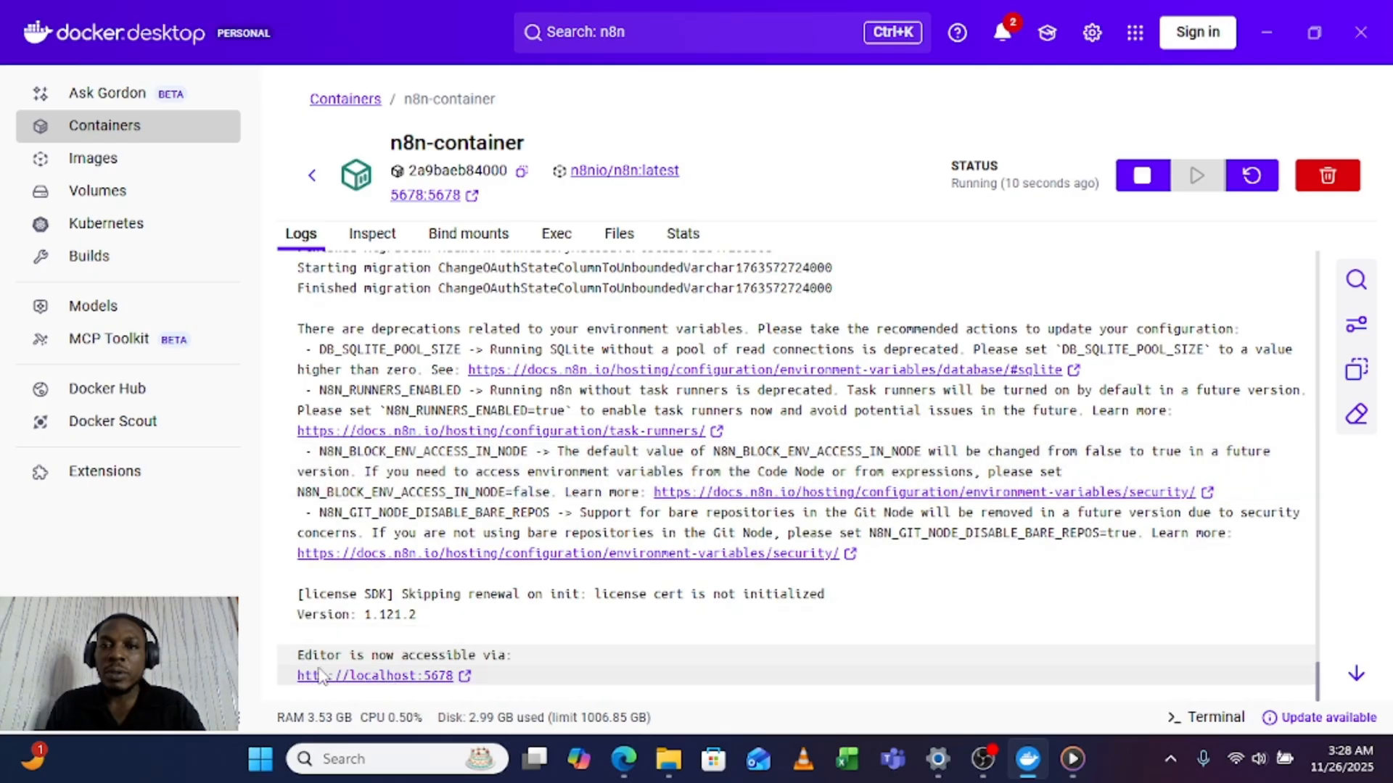
pyautogui.click(421, 676)
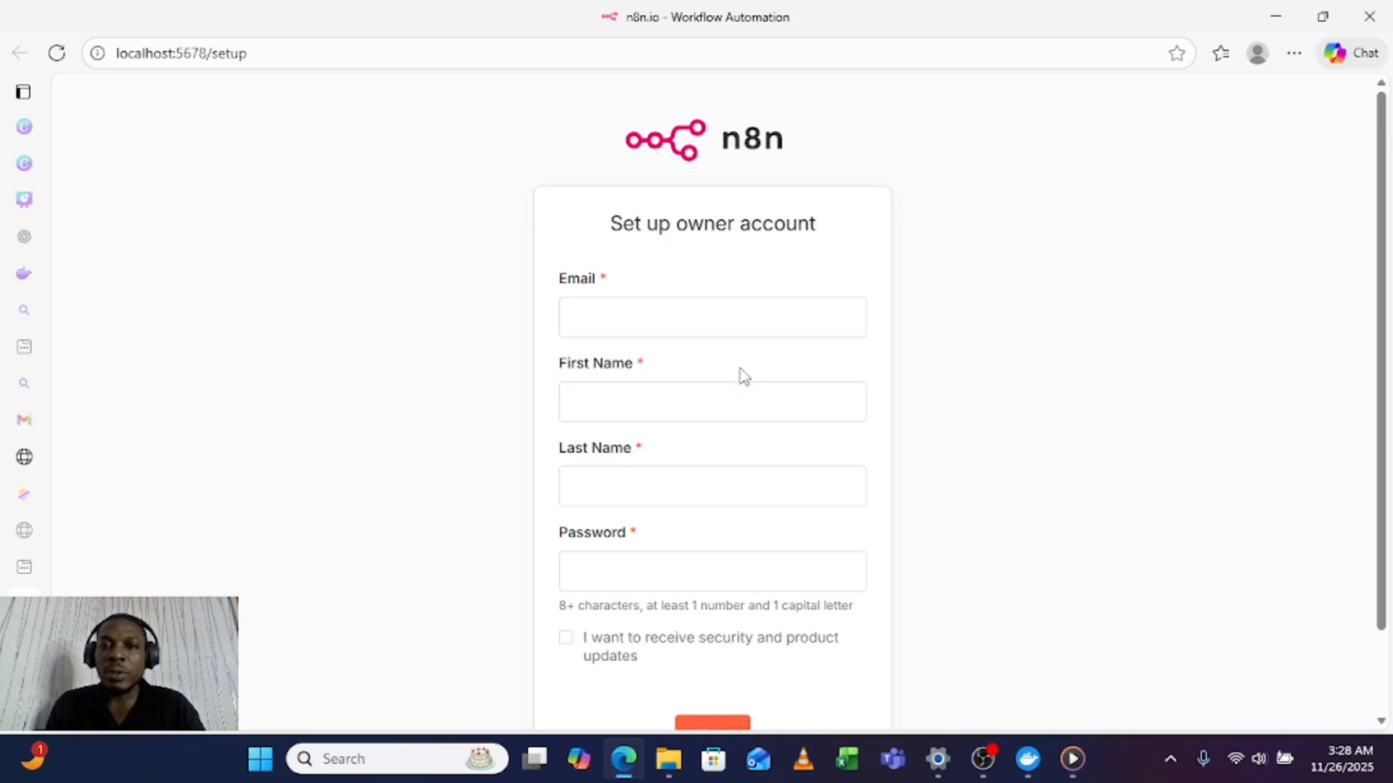
pyautogui.scroll(-2, 900, 475)
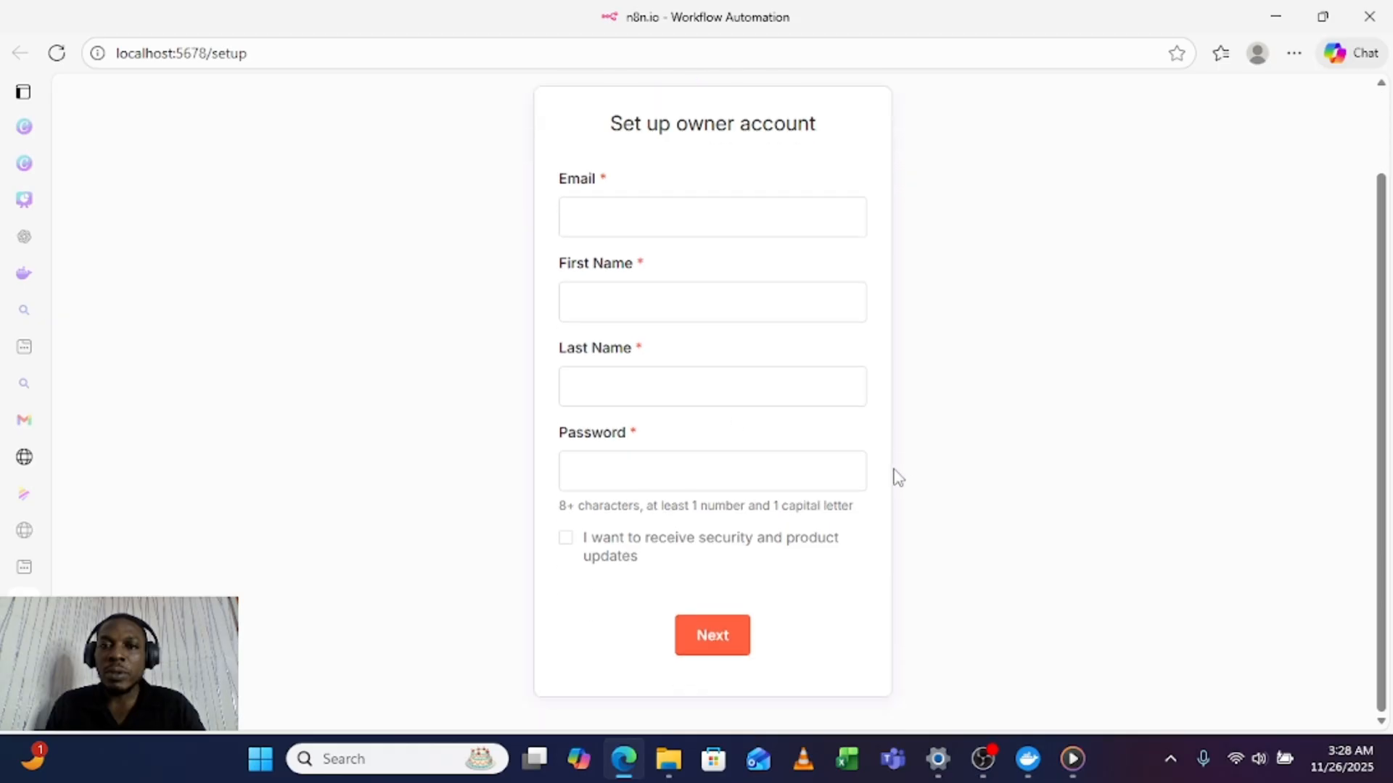
pyautogui.scroll(2, 898, 477)
# Step: Fill in the owner account's email, first name and last name
pyautogui.click(655, 317)
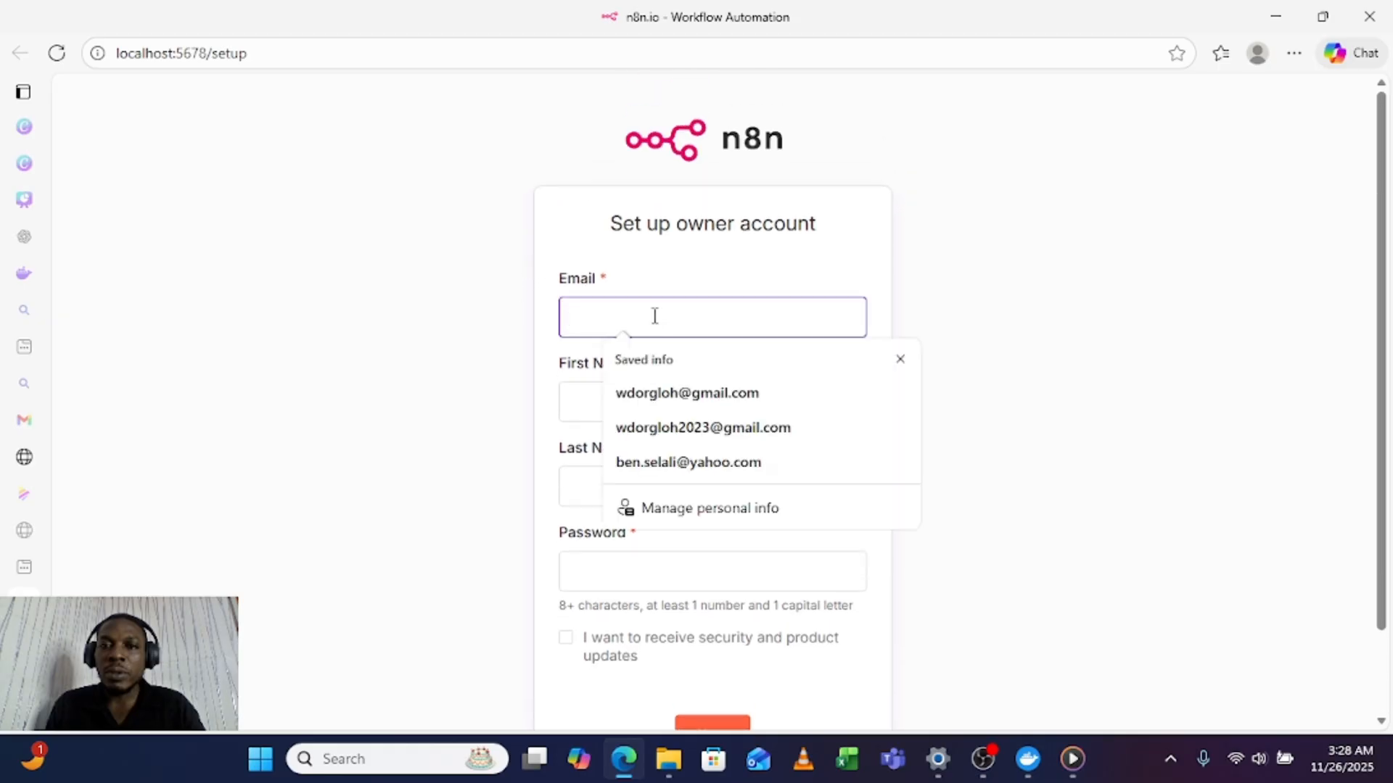
pyautogui.click(668, 439)
pyautogui.click(645, 398)
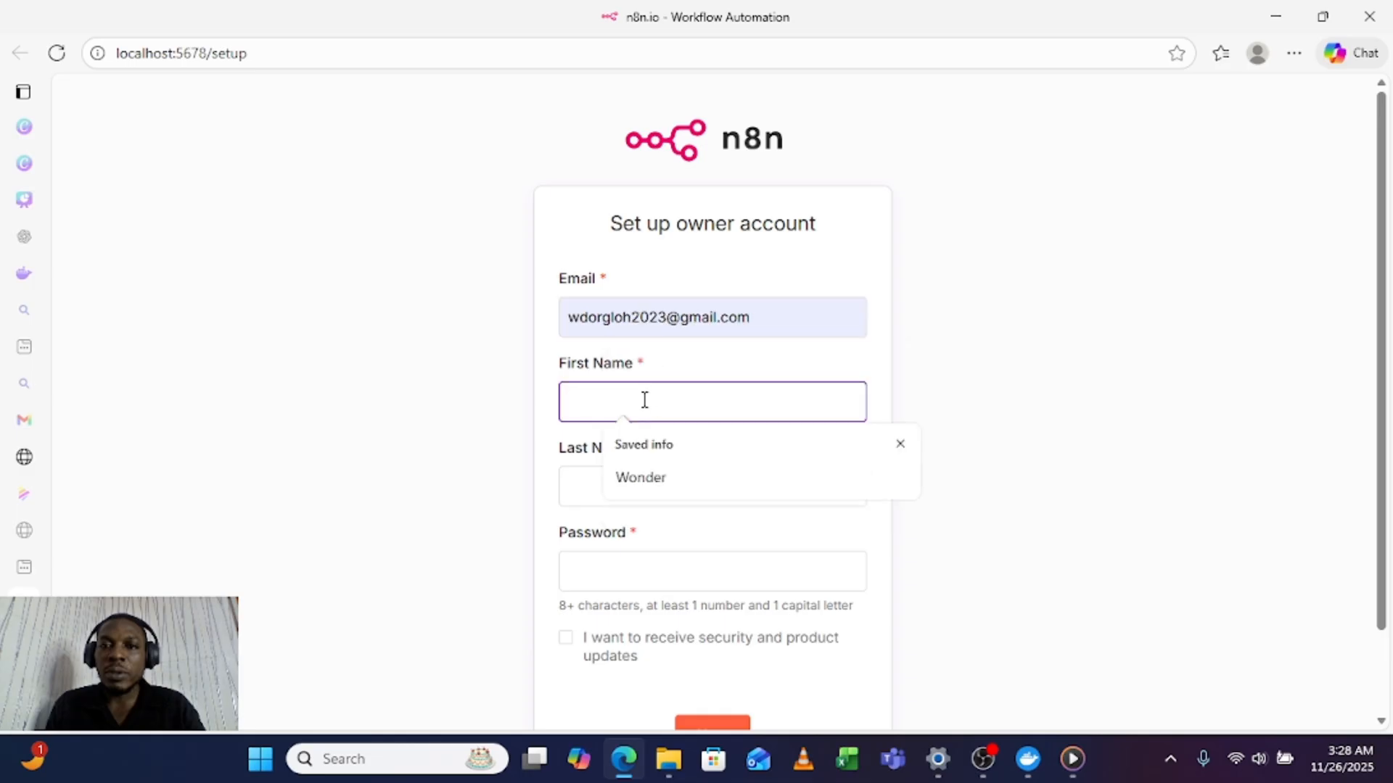
pyautogui.write('Wonder')
pyautogui.click(592, 492)
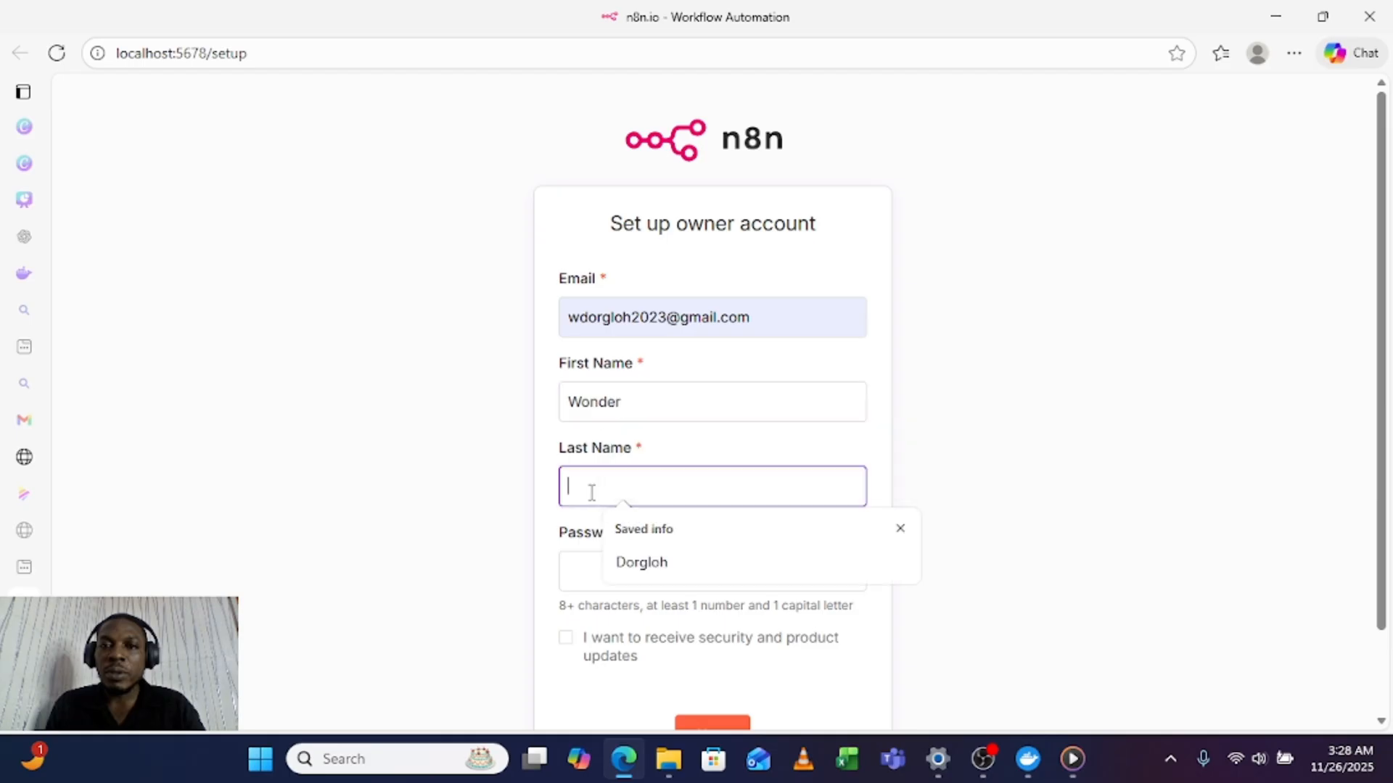
pyautogui.write('Dorgloh')
# Step: Enter the owner account's password, submit the setup form and decline saving the password in the browser
pyautogui.click(577, 565)
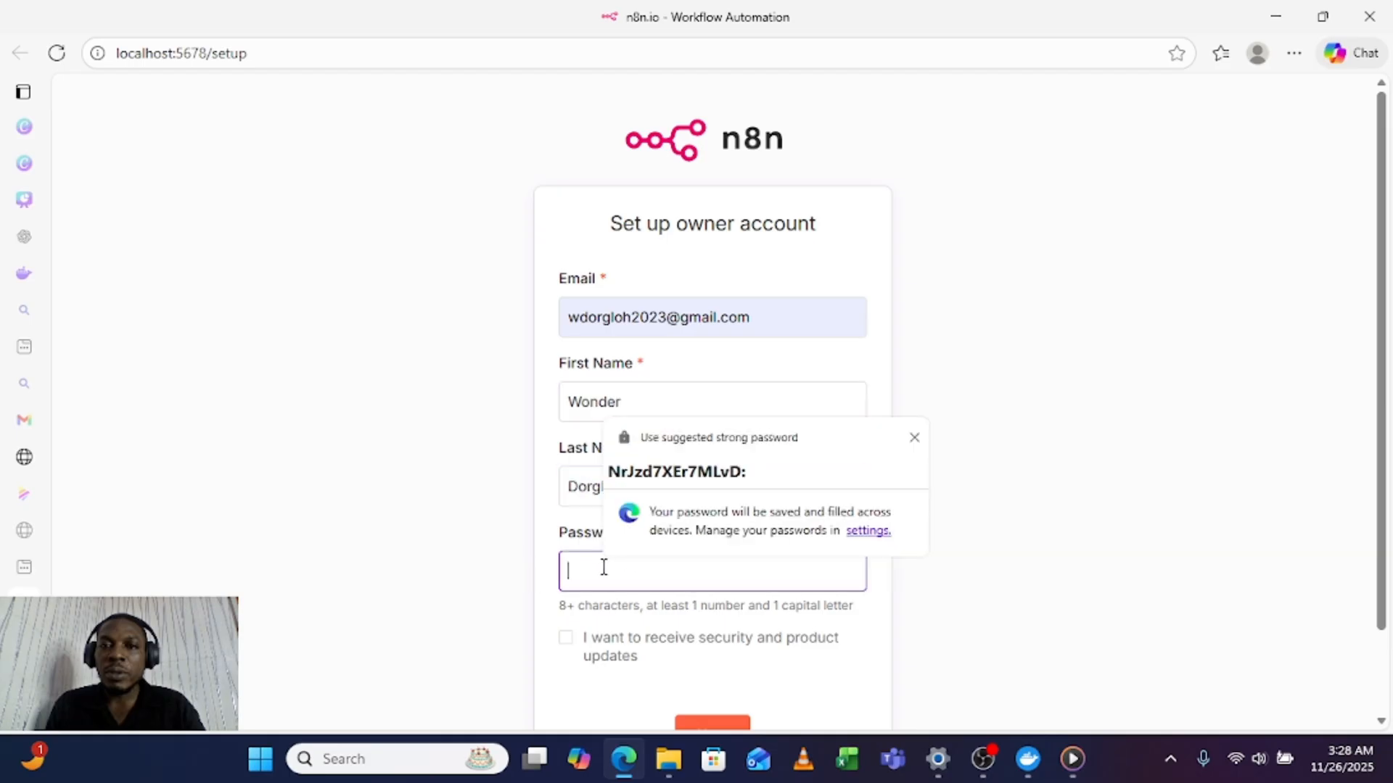
pyautogui.click(914, 437)
pyautogui.write('W')
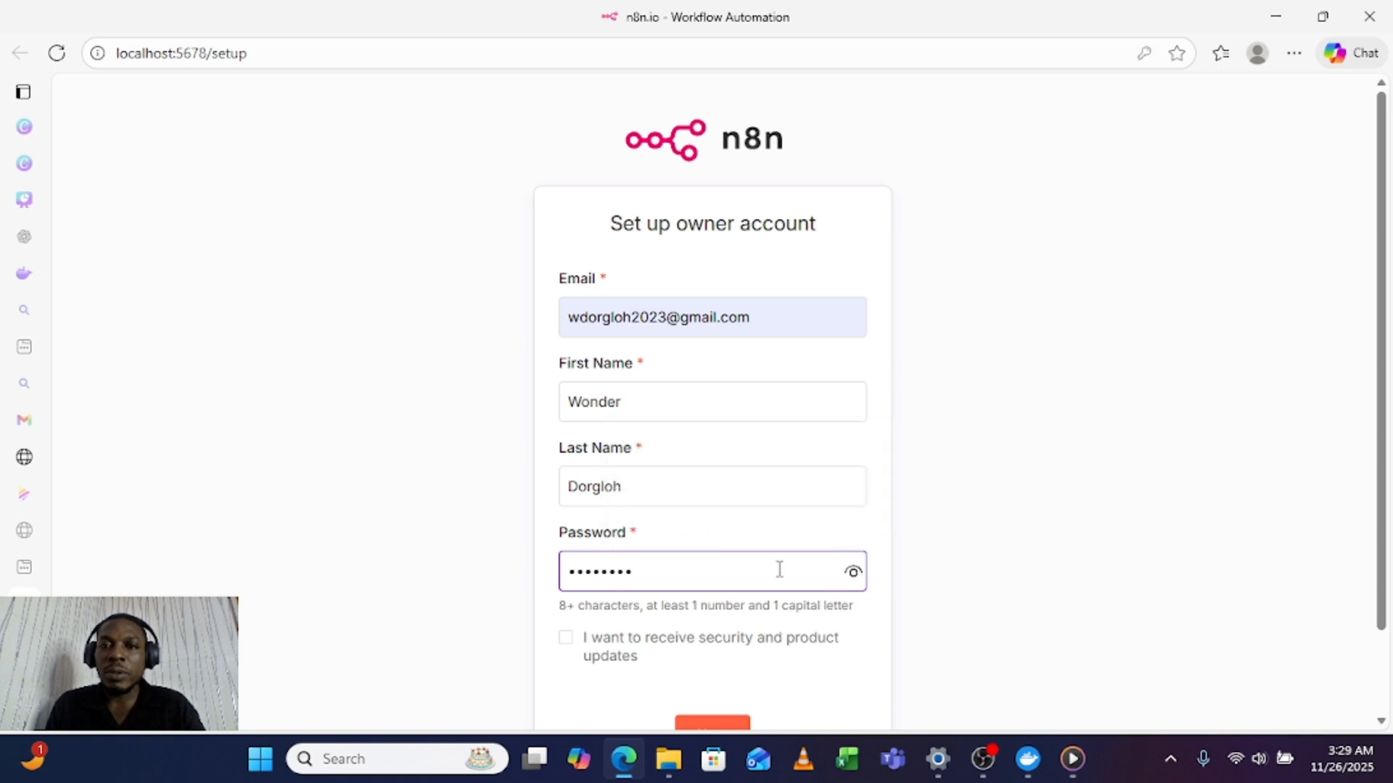
pyautogui.scroll(-2, 844, 533)
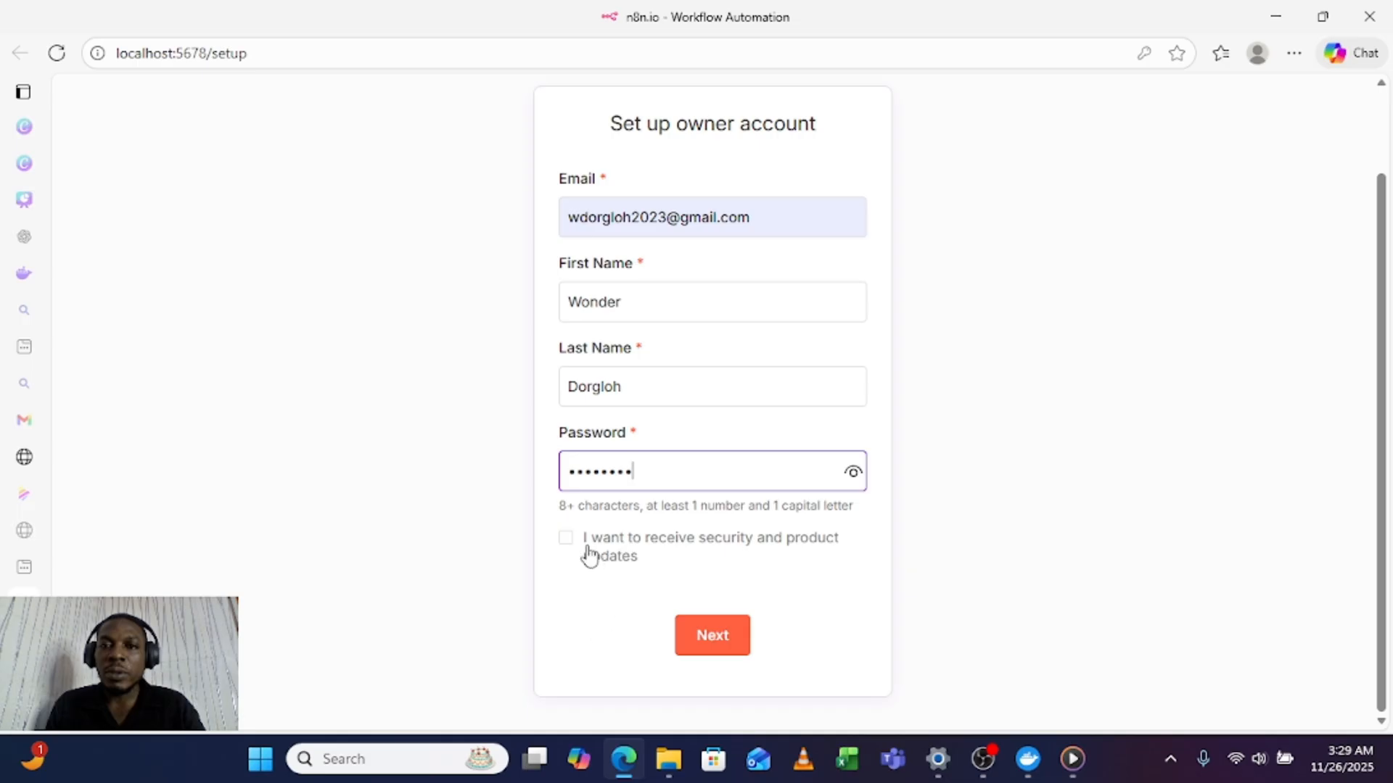
pyautogui.click(747, 645)
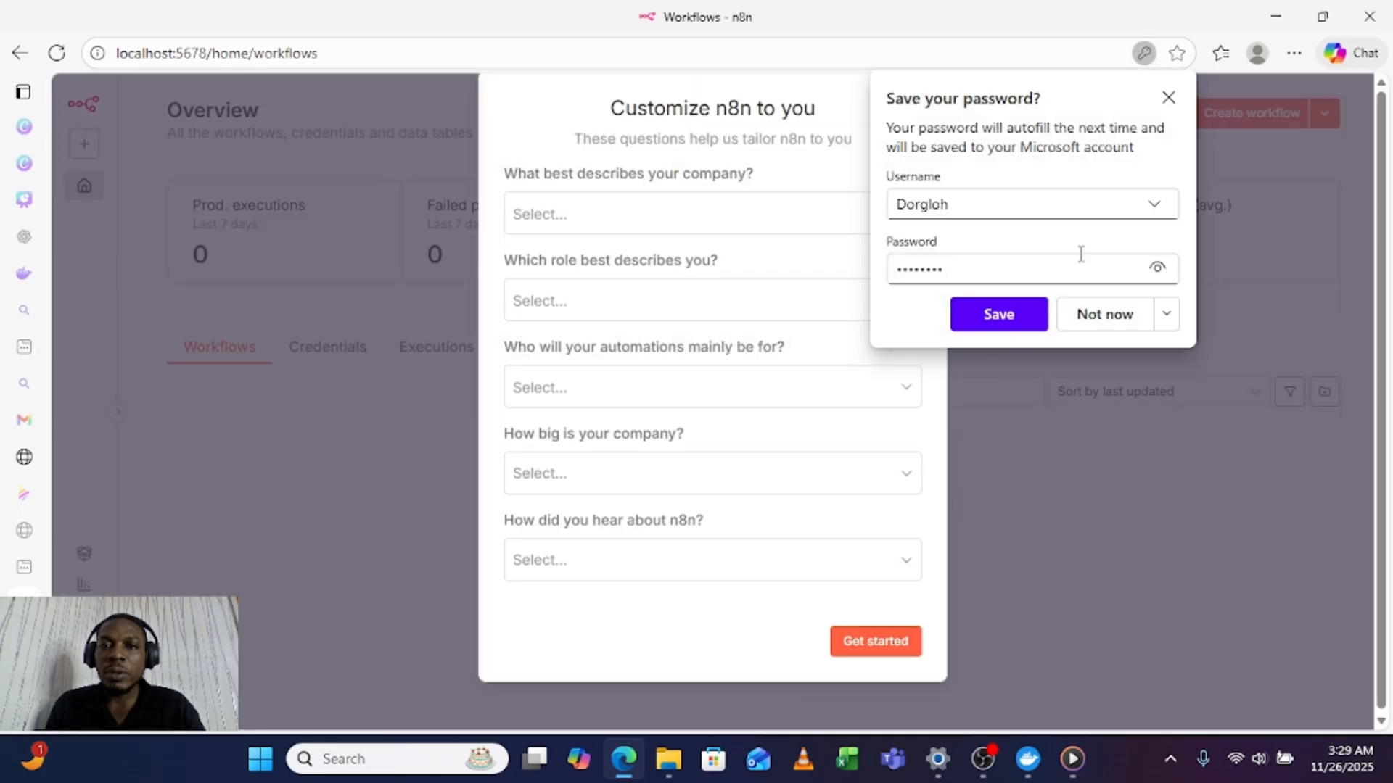
pyautogui.click(1166, 99)
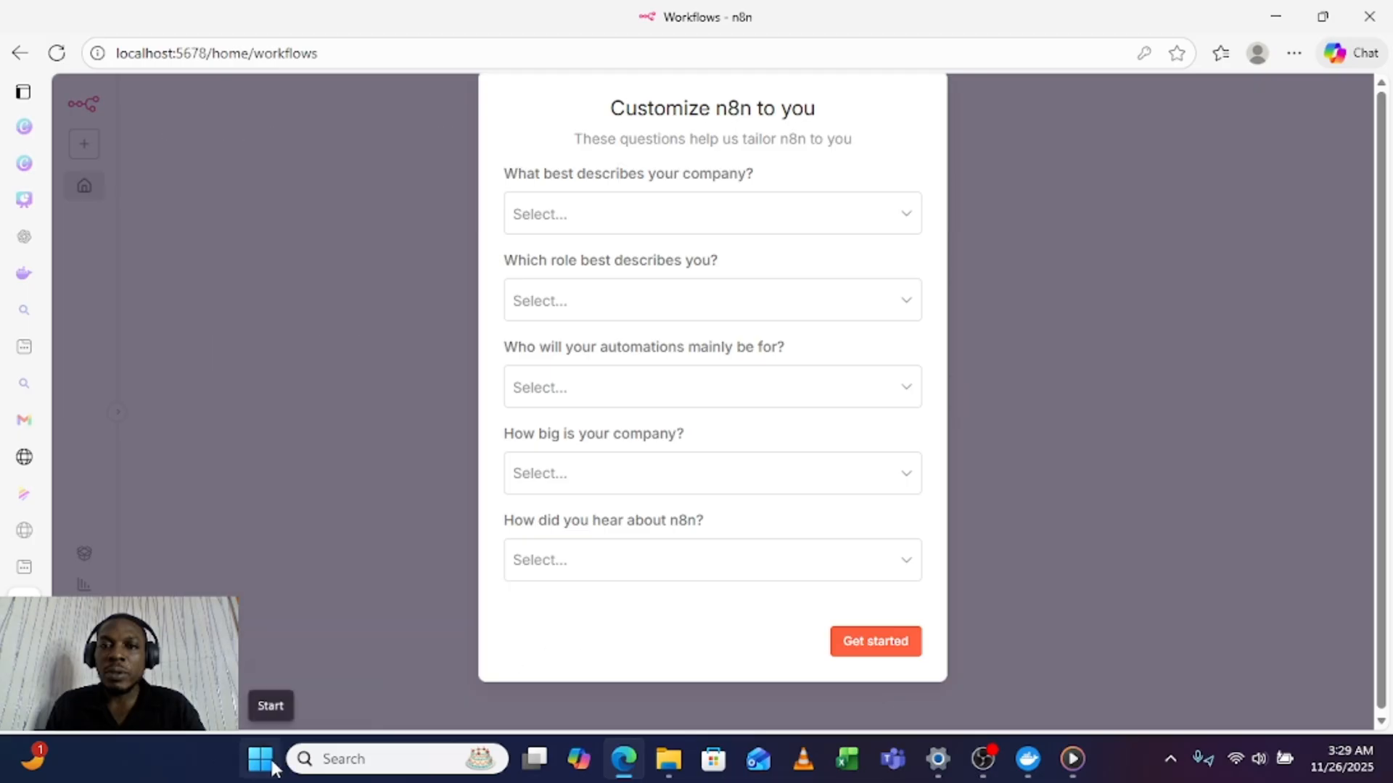
# Step: In the customization survey, choose Systems integrator / Automation agency as company, IT as role and Myself as the automations' main audience
pyautogui.click(646, 214)
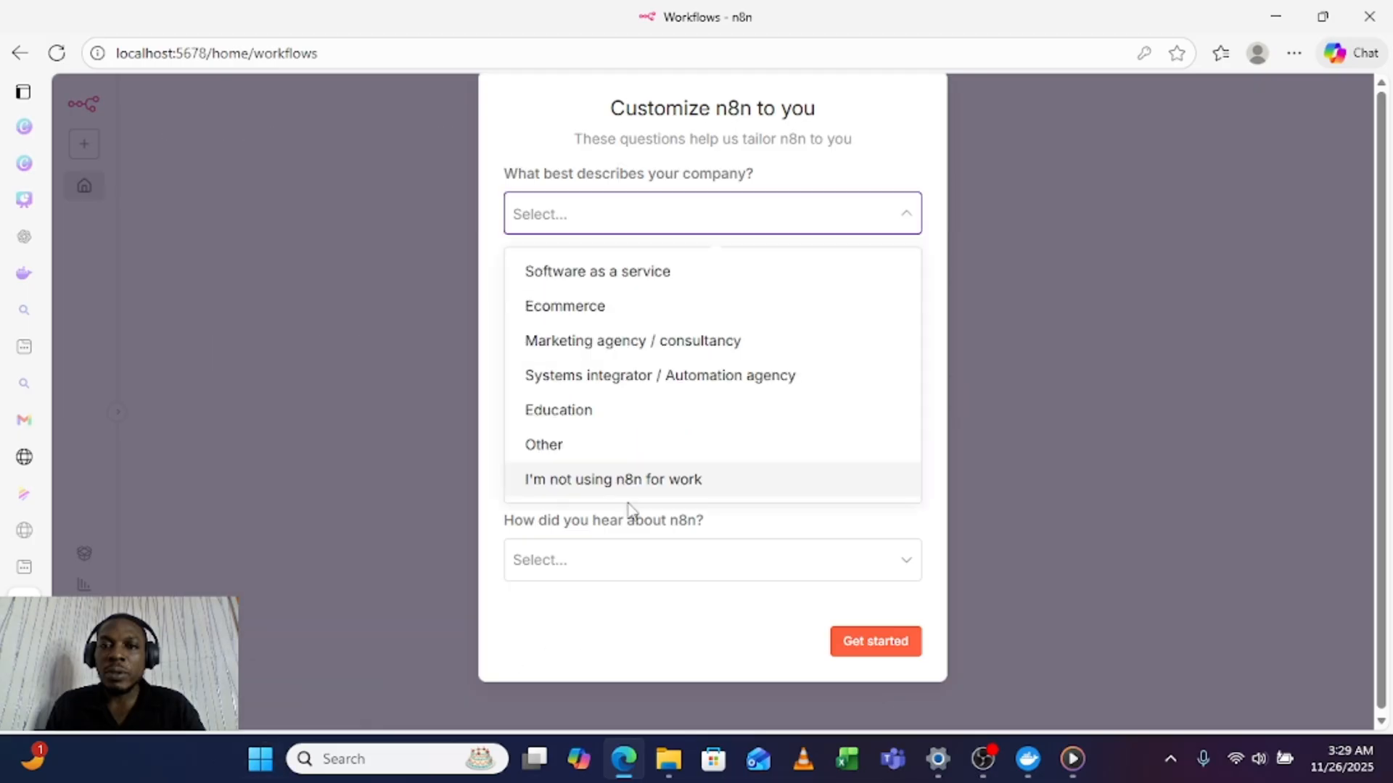
pyautogui.click(620, 375)
pyautogui.click(580, 312)
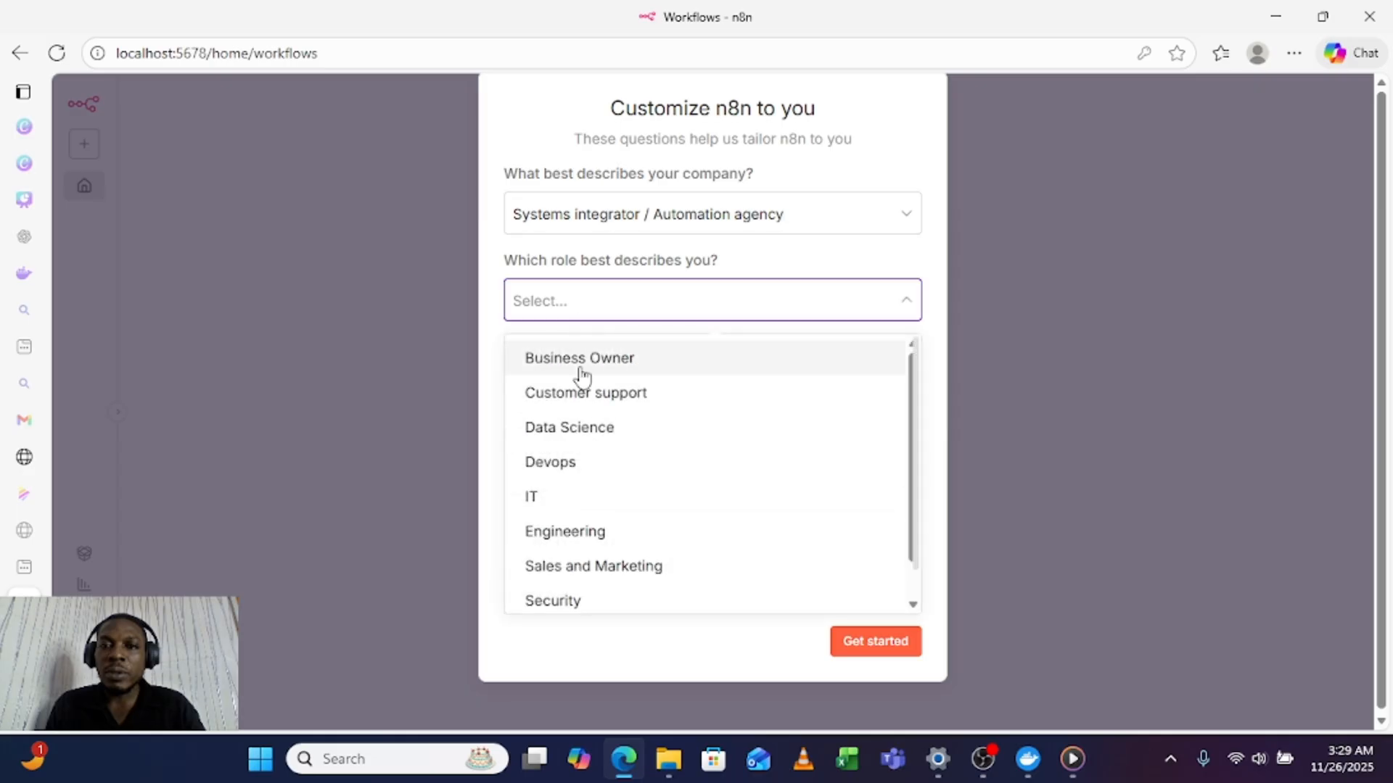
pyautogui.click(573, 506)
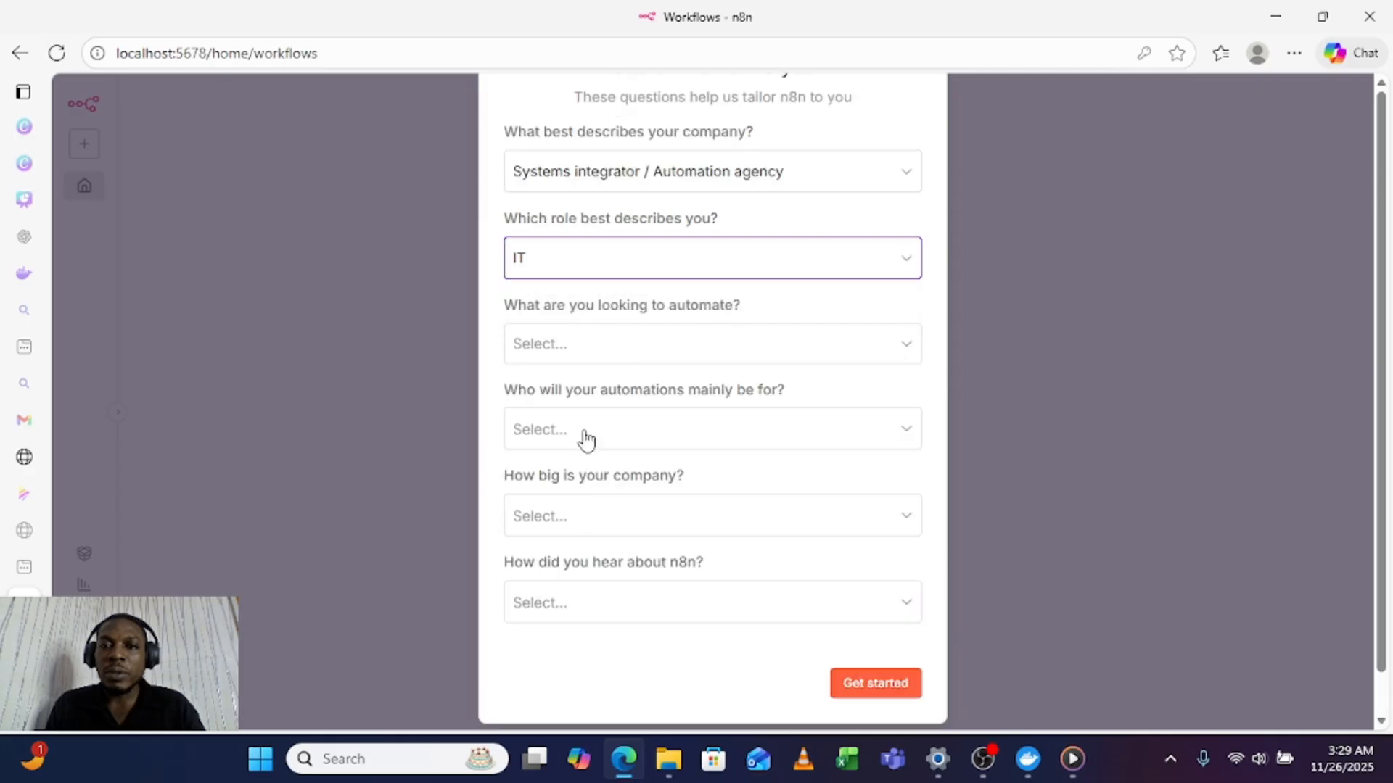
pyautogui.click(585, 436)
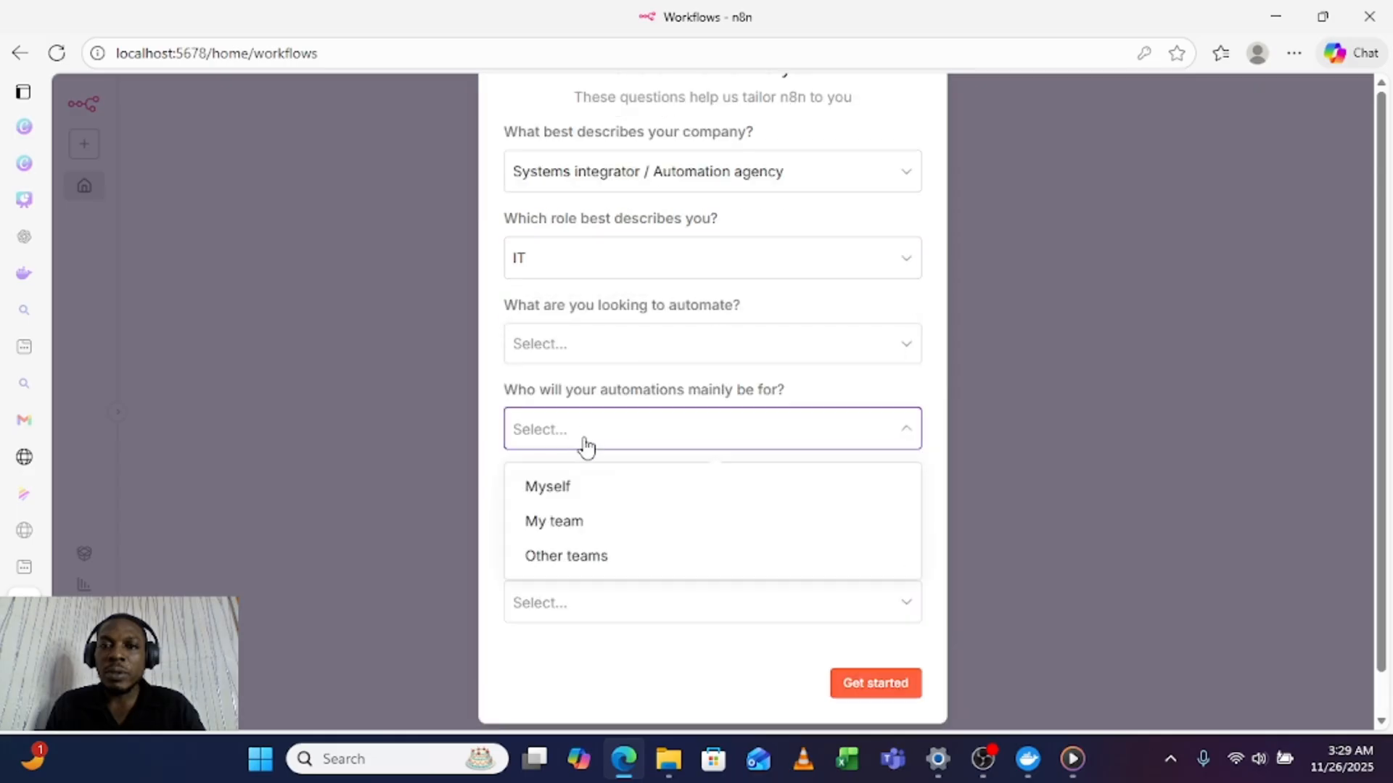
pyautogui.click(563, 485)
# Step: Choose Other, Cloud infrastructure orchestration, Incident response and Reporting as the things to automate
pyautogui.click(579, 347)
pyautogui.scroll(-1, 614, 599)
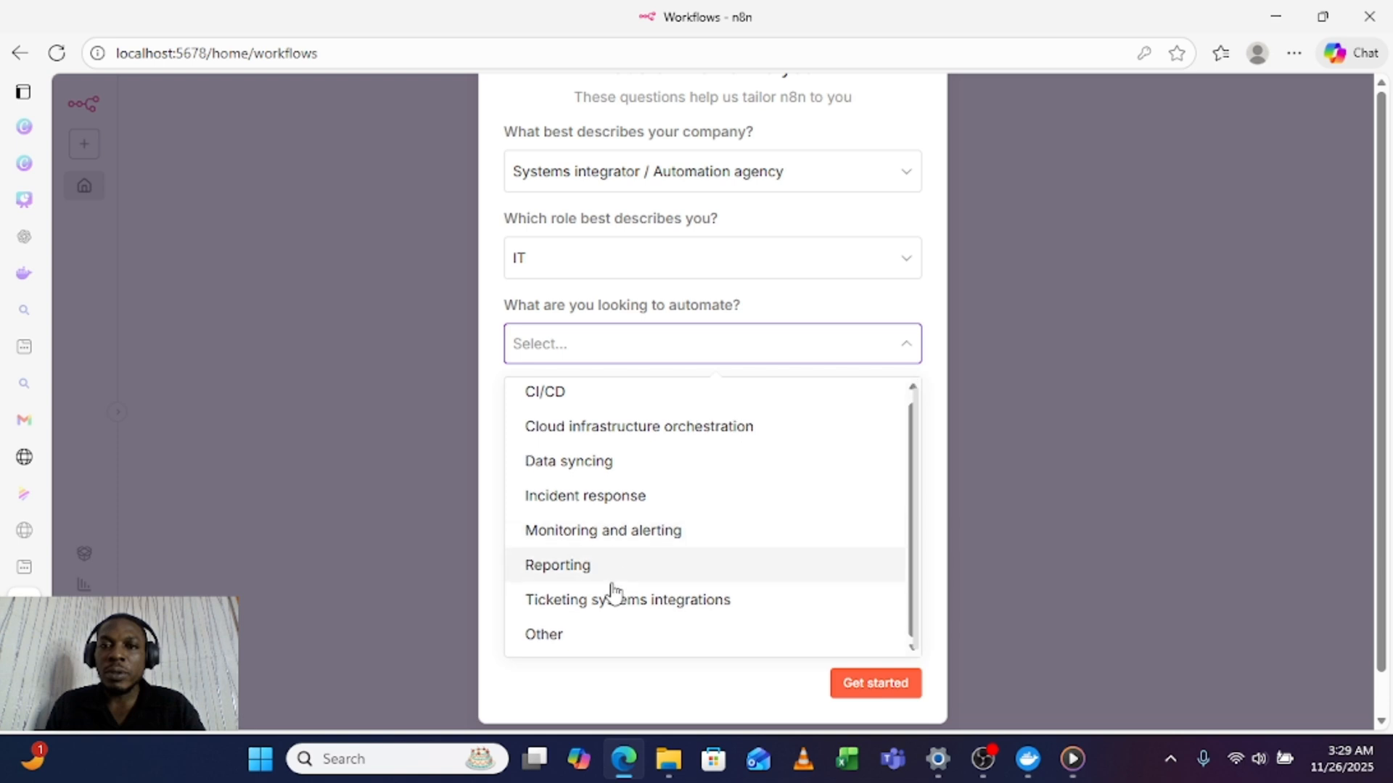
pyautogui.click(576, 639)
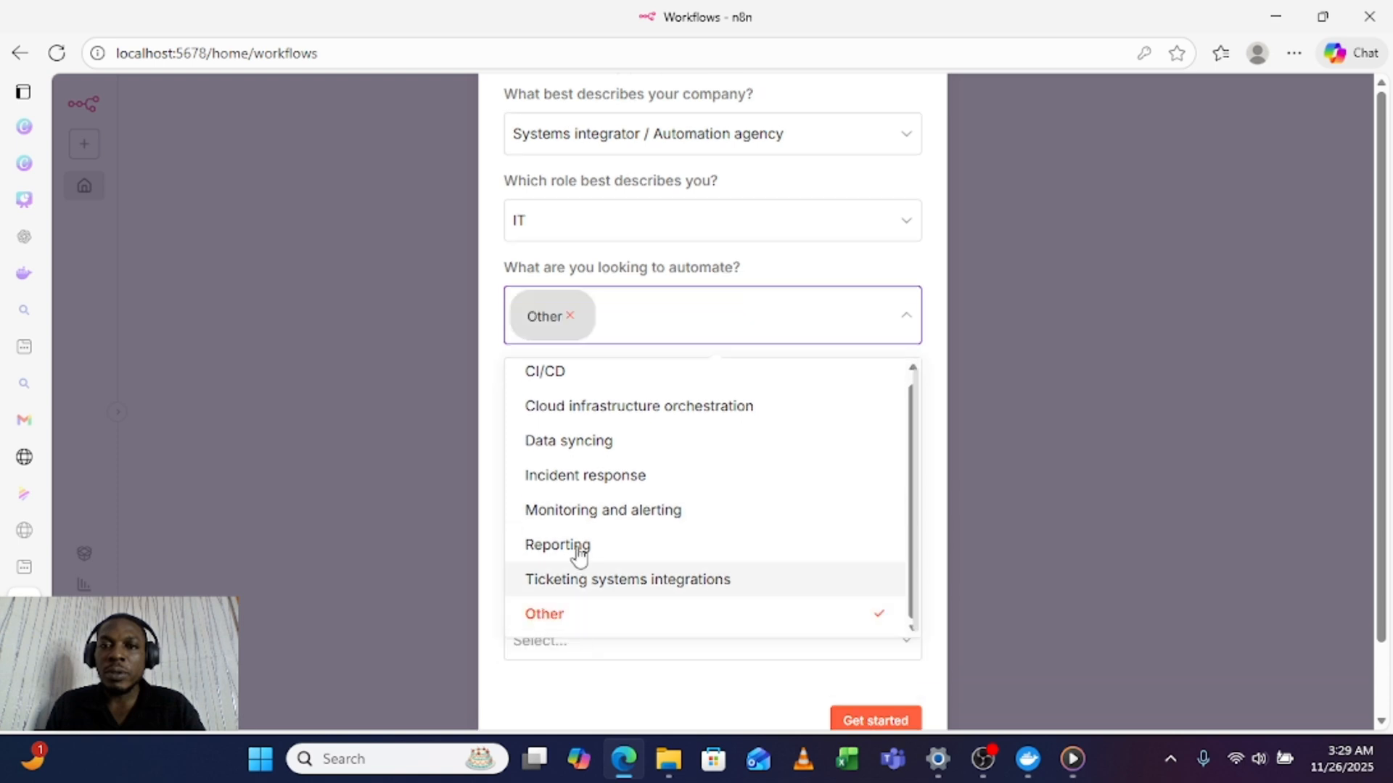
pyautogui.click(603, 410)
pyautogui.click(605, 481)
pyautogui.click(573, 572)
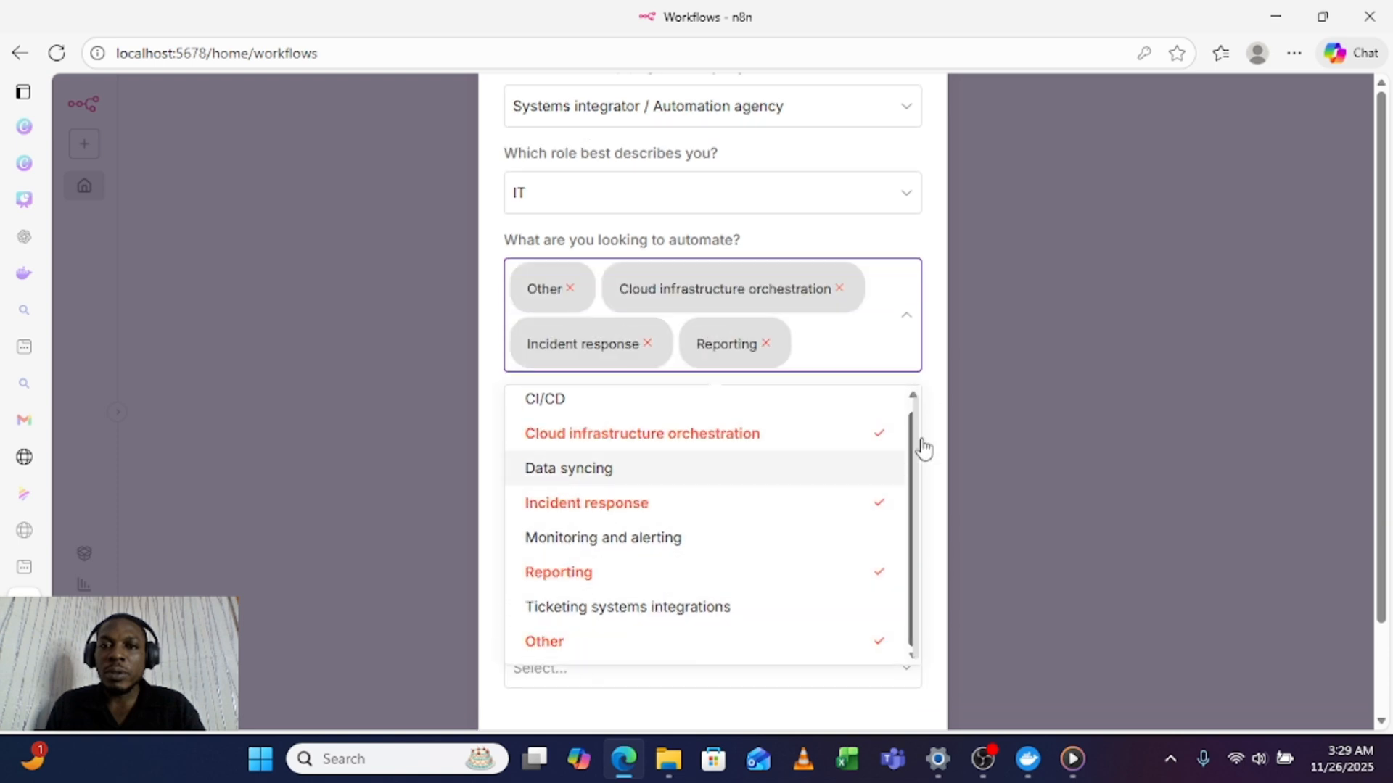
pyautogui.click(928, 435)
pyautogui.click(580, 411)
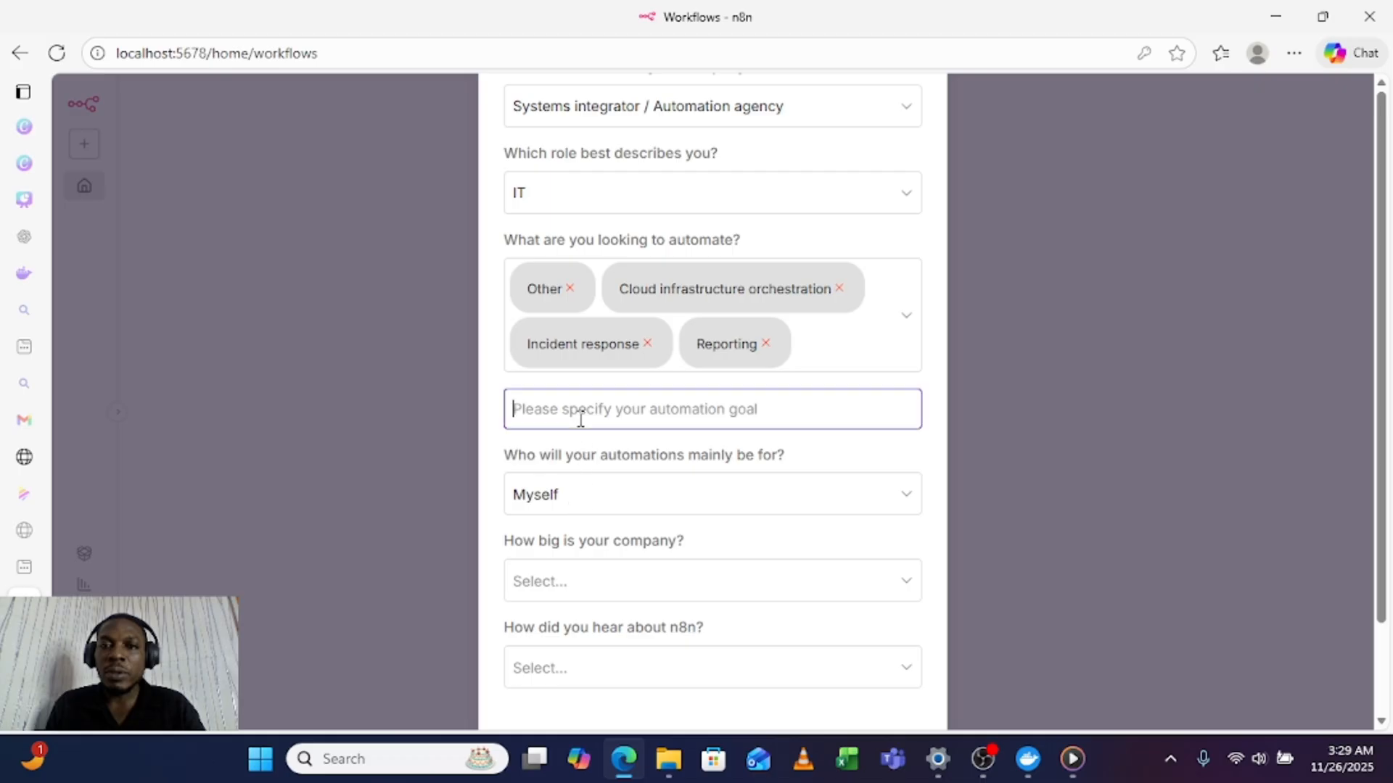
# Step: Set the company size to Less than 20 people and the referral source to Google, and submit the survey
pyautogui.moveTo(617, 555); pyautogui.dragTo(622, 550)
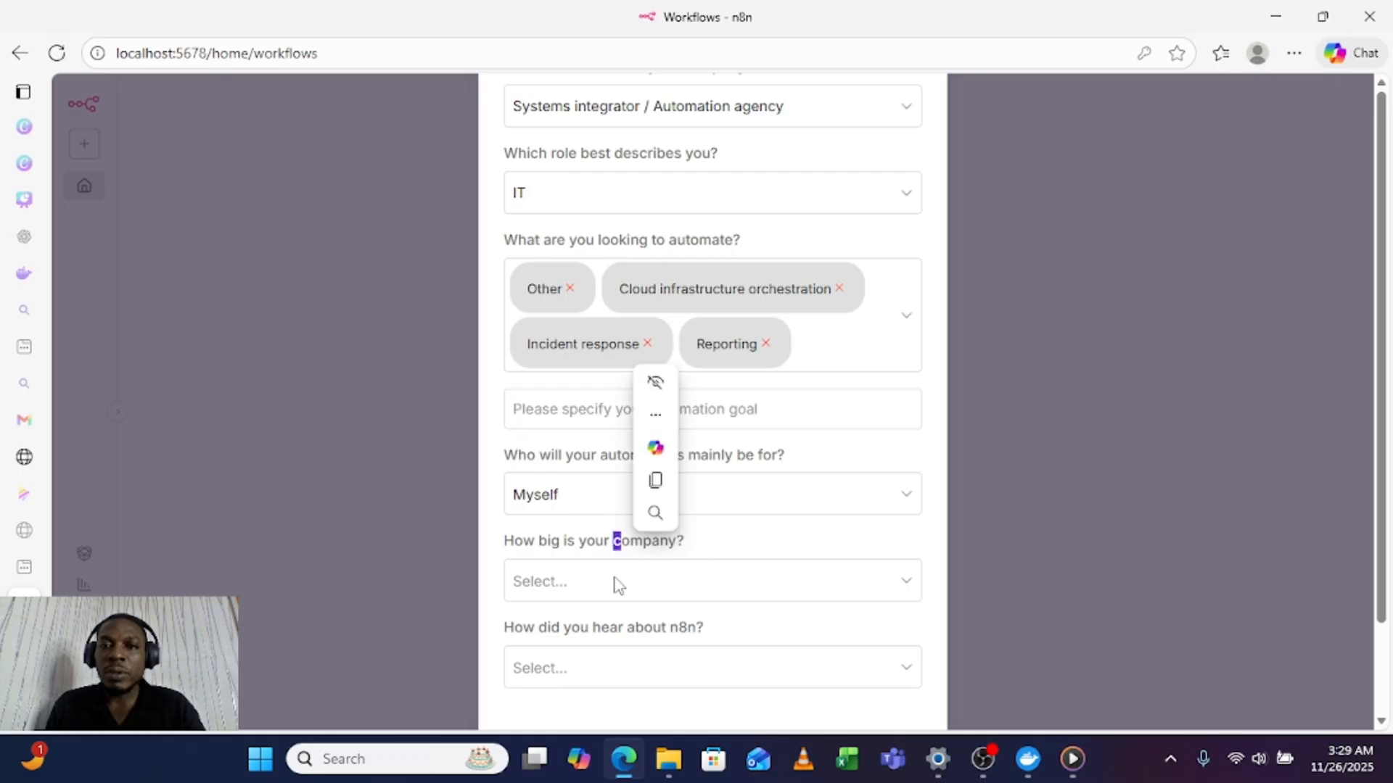
pyautogui.click(615, 586)
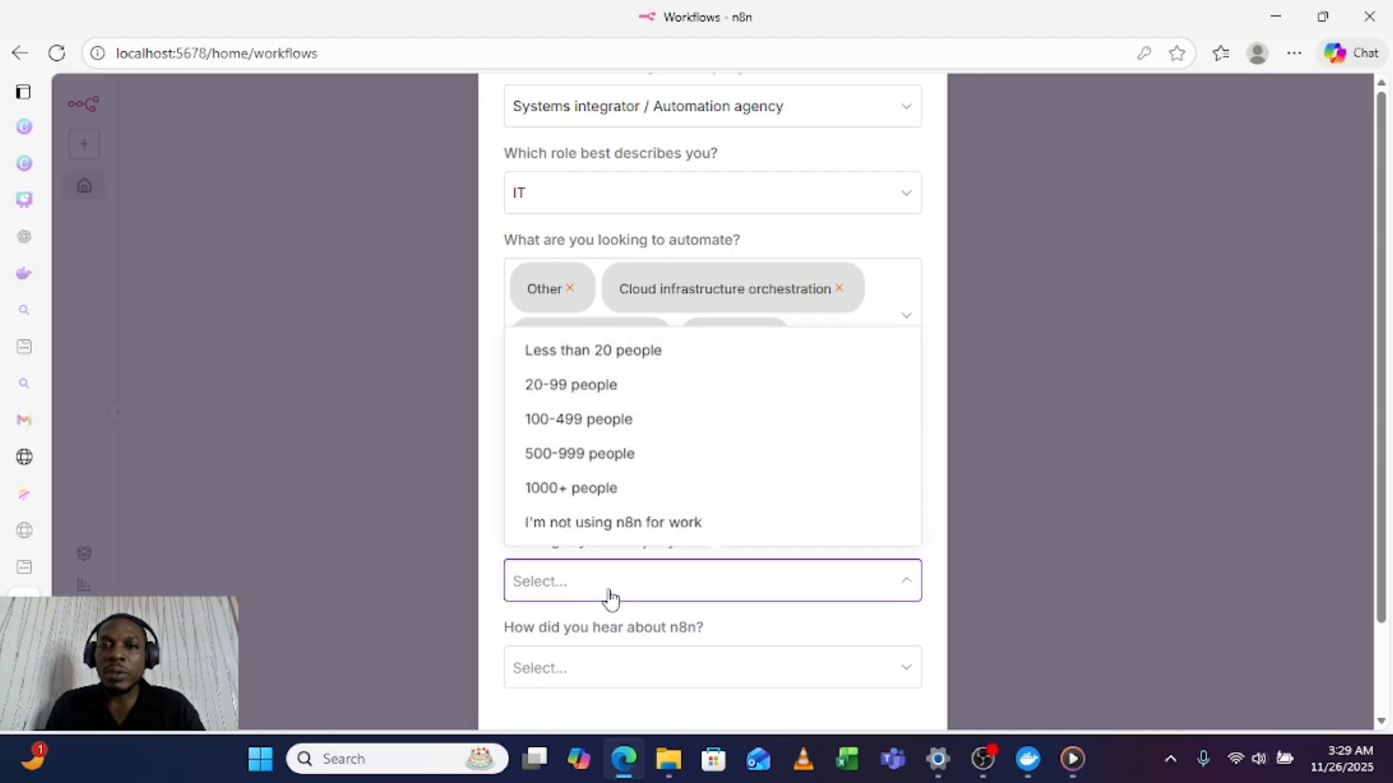
pyautogui.click(564, 354)
pyautogui.scroll(-2, 569, 558)
pyautogui.click(568, 560)
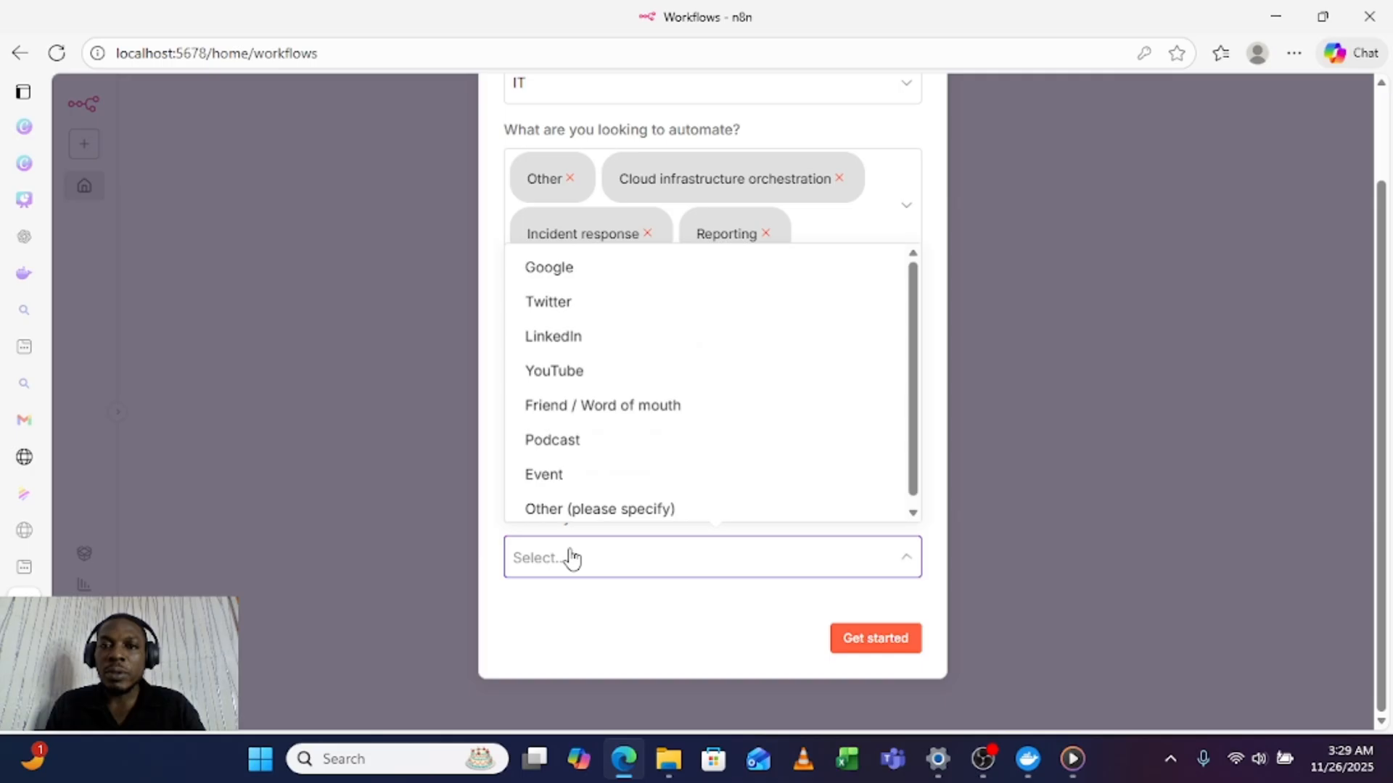
pyautogui.click(585, 283)
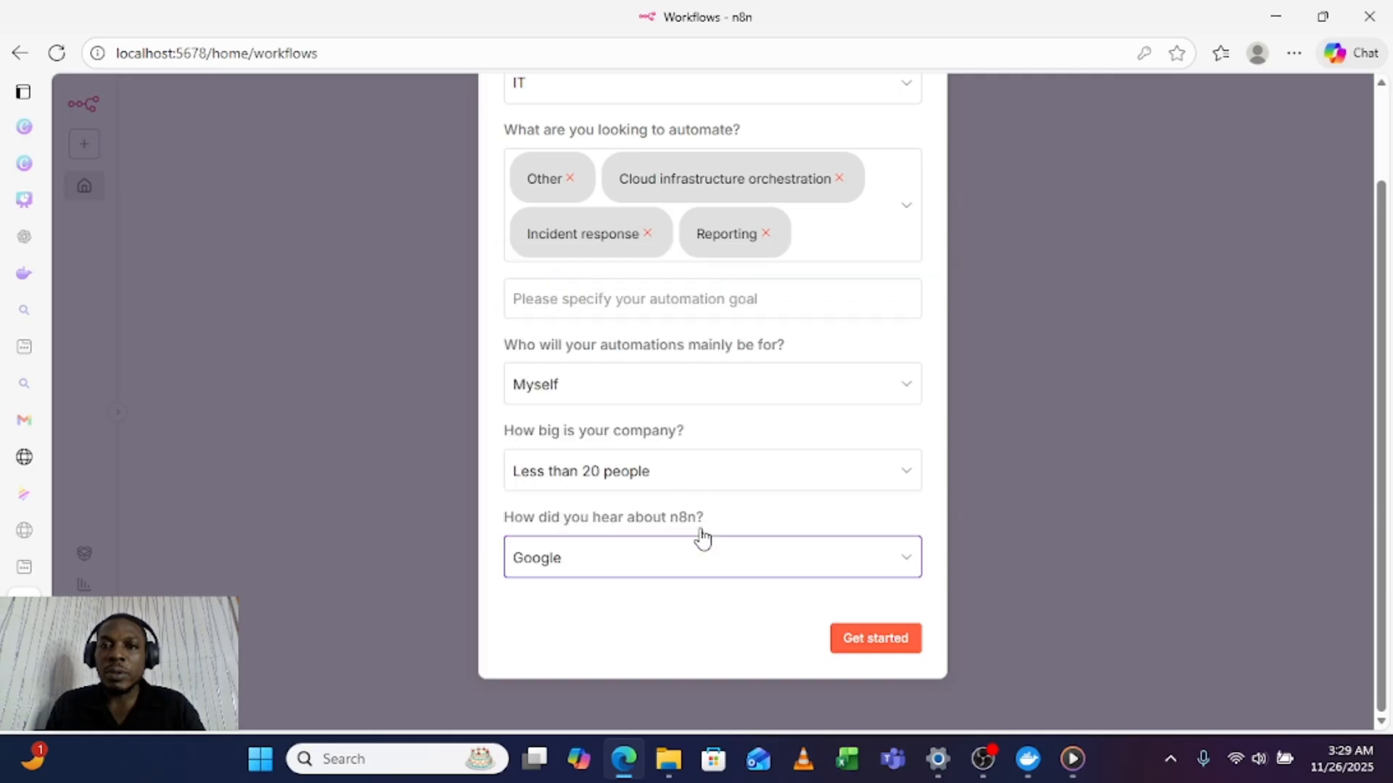
pyautogui.scroll(2, 690, 476)
pyautogui.scroll(-2, 690, 479)
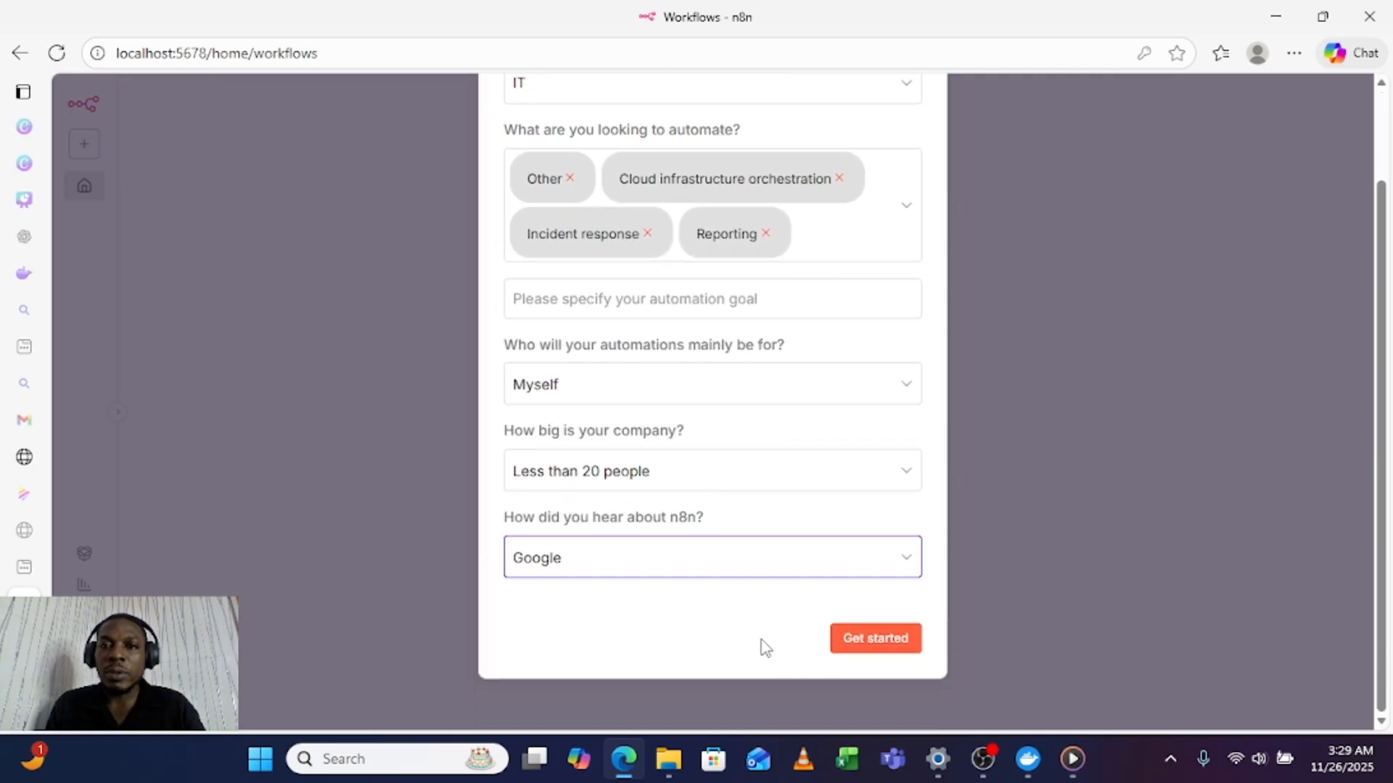
pyautogui.click(871, 642)
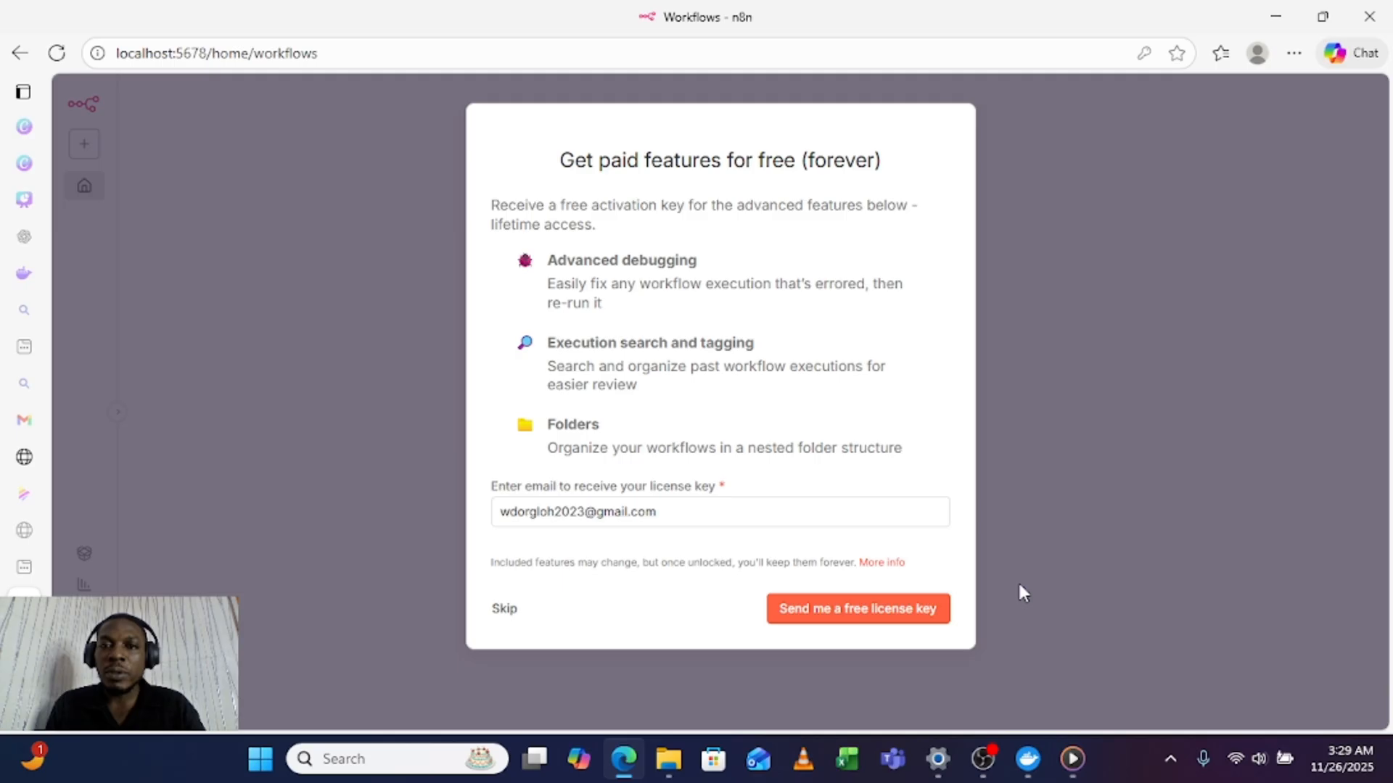
# Step: Skip the free license key offer and start a new workflow from scratch
pyautogui.click(502, 611)
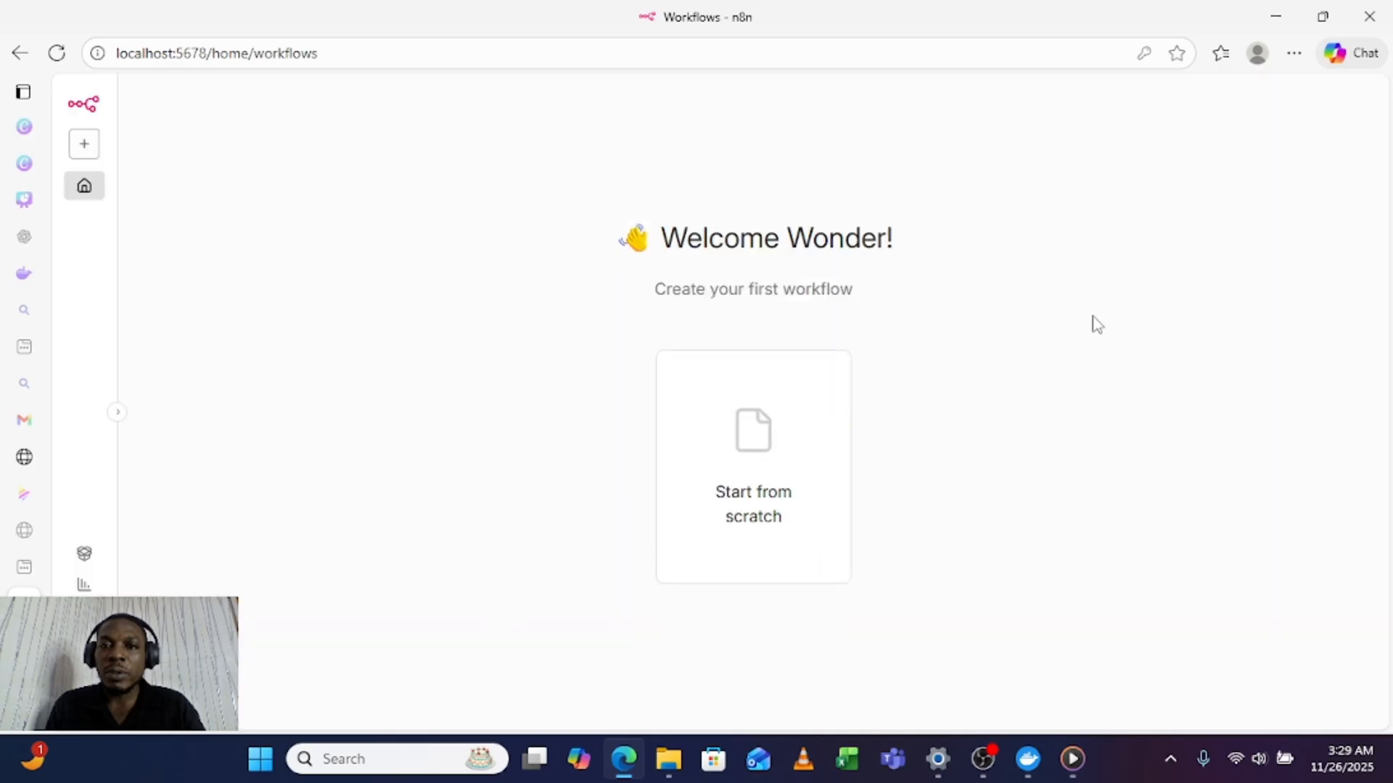
pyautogui.click(809, 453)
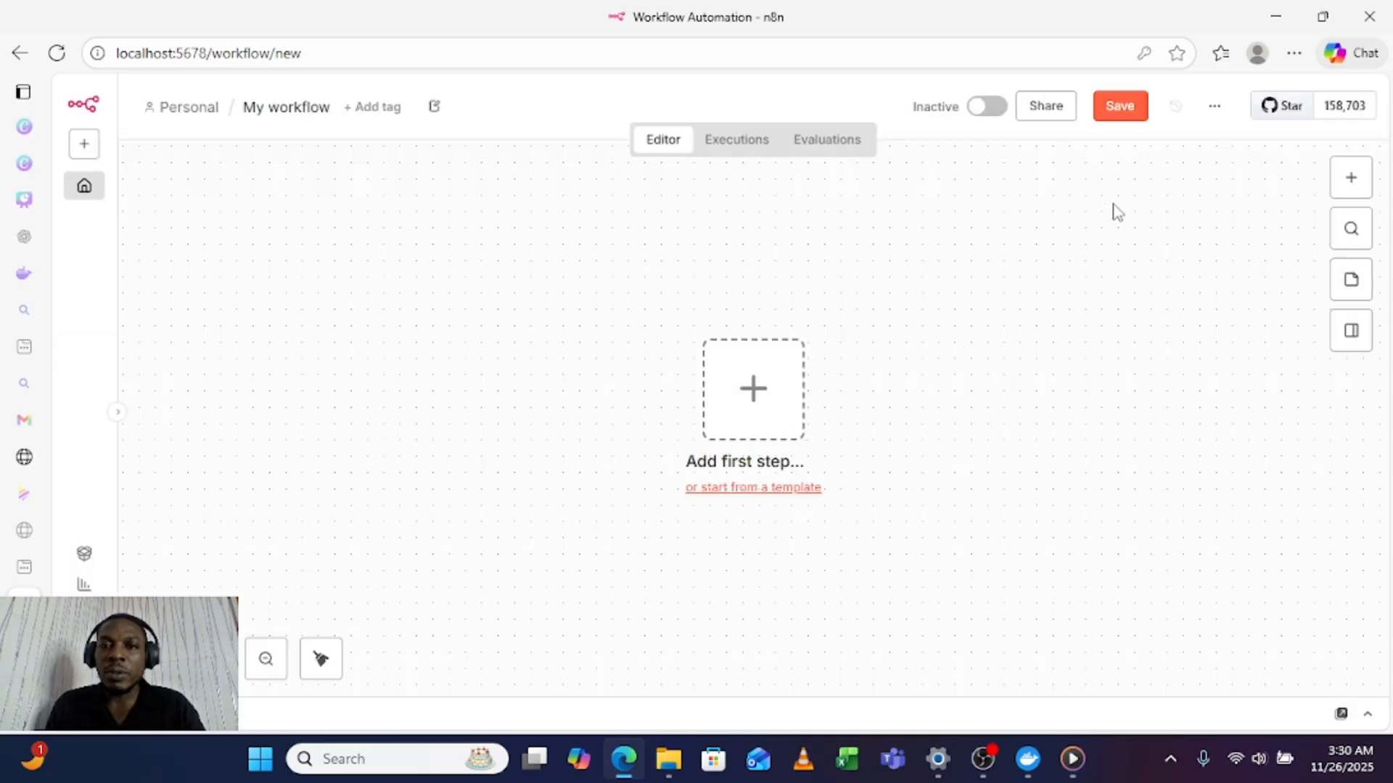
# Step: Look over the available workflow triggers, the featured templates and the option to create new items
pyautogui.click(1350, 179)
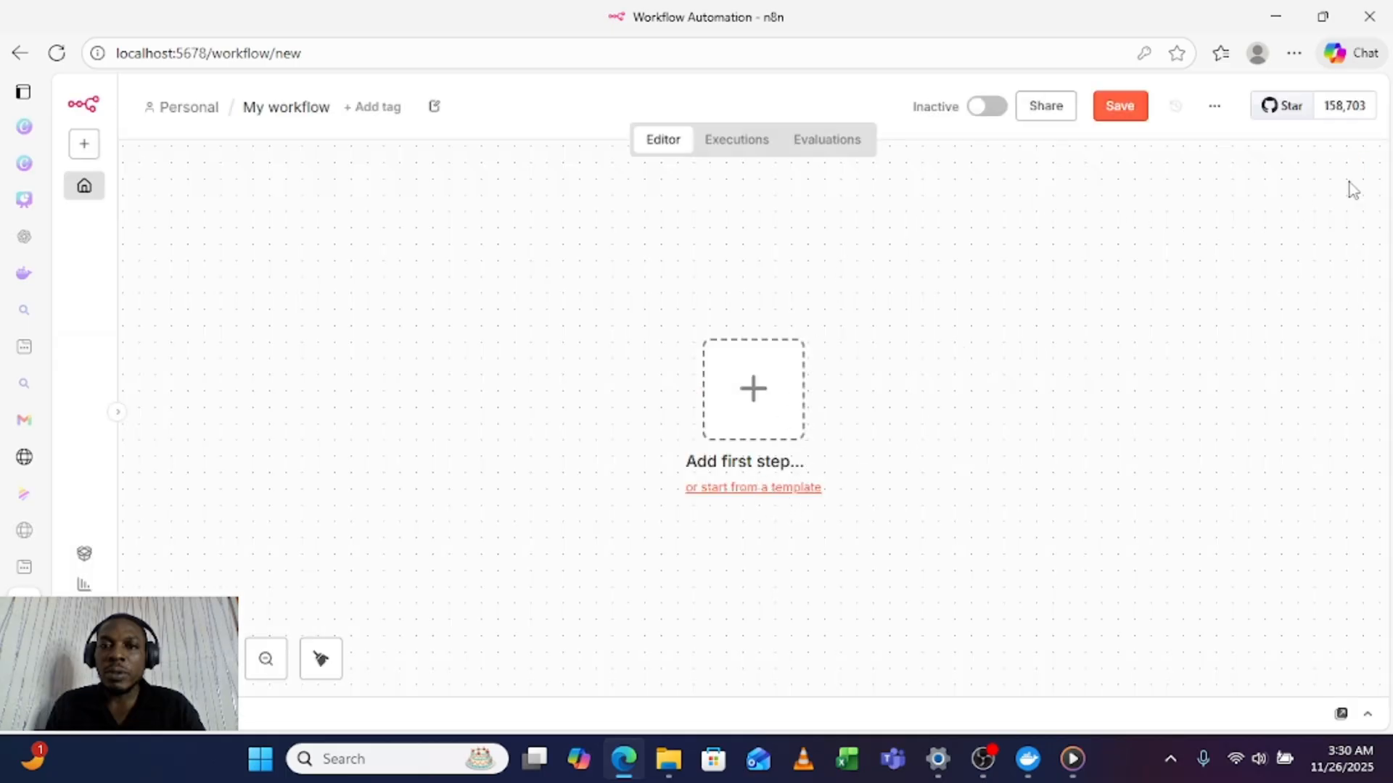
pyautogui.click(907, 277)
pyautogui.click(745, 486)
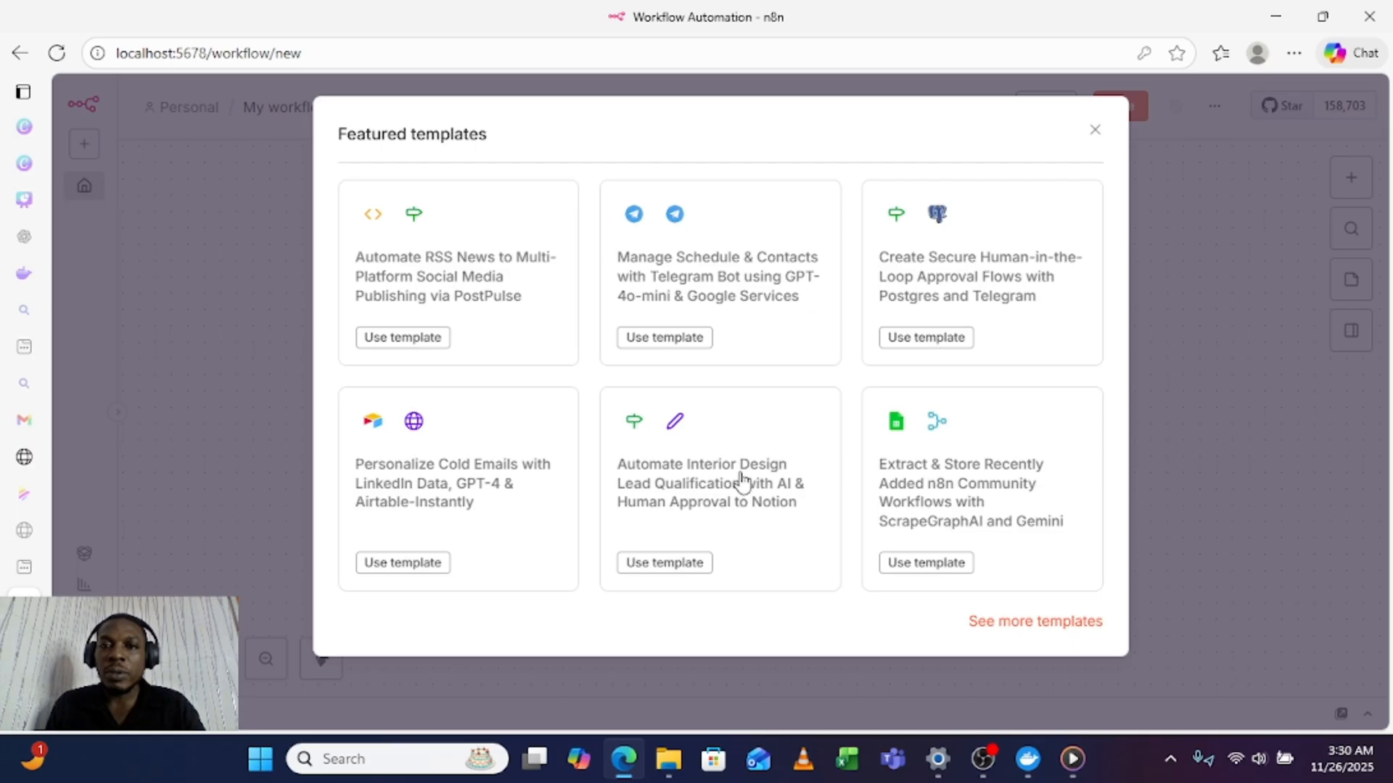
pyautogui.click(1093, 132)
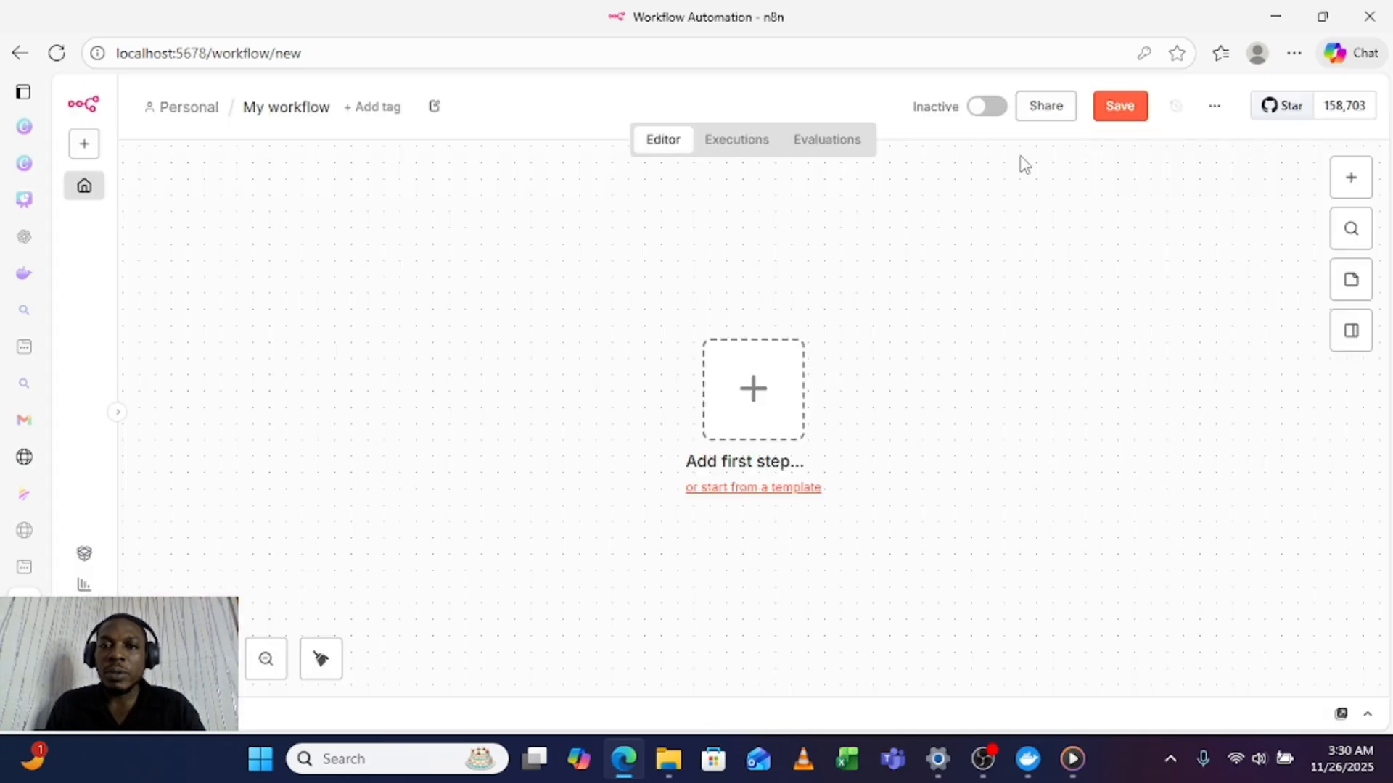
pyautogui.click(84, 155)
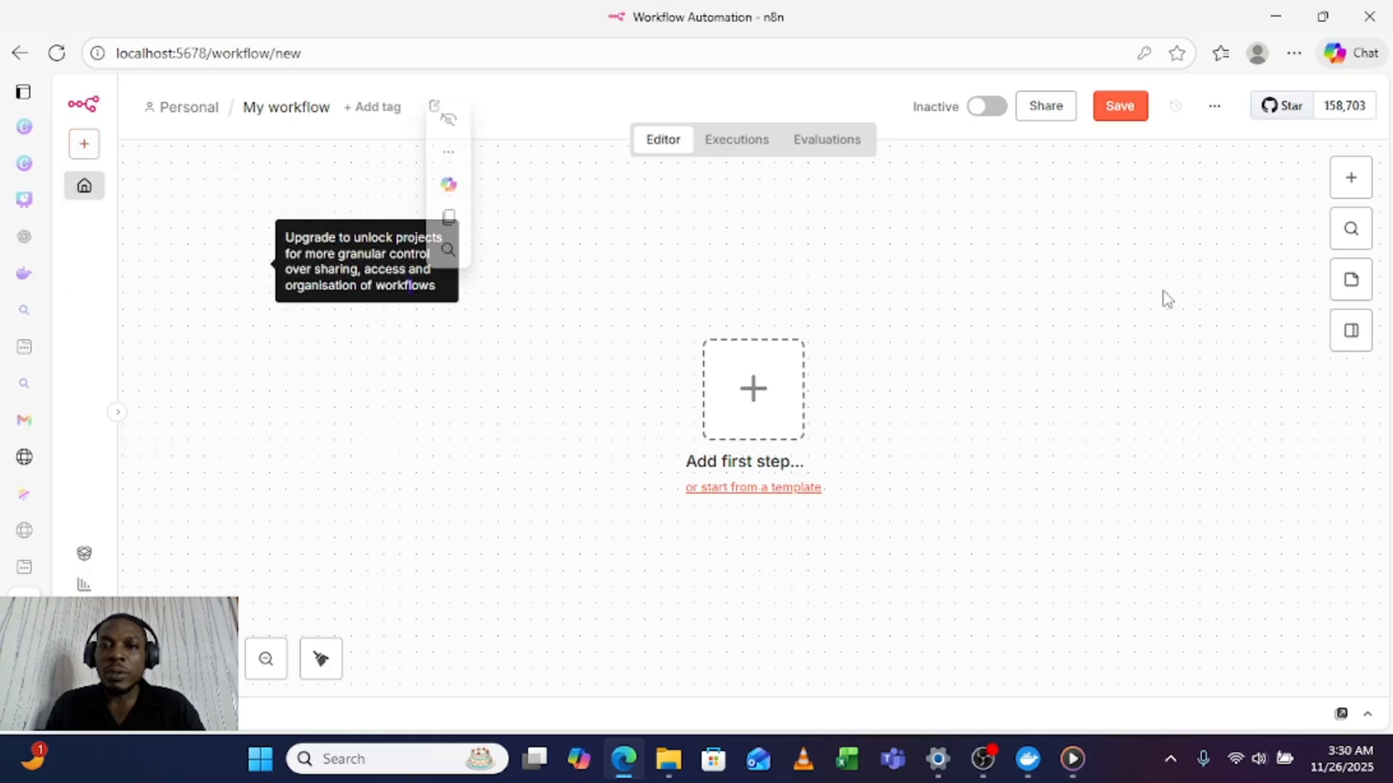
# Step: Search the workflow triggers for "cha", add a Chat Trigger node and make its chat publicly available
pyautogui.click(1362, 180)
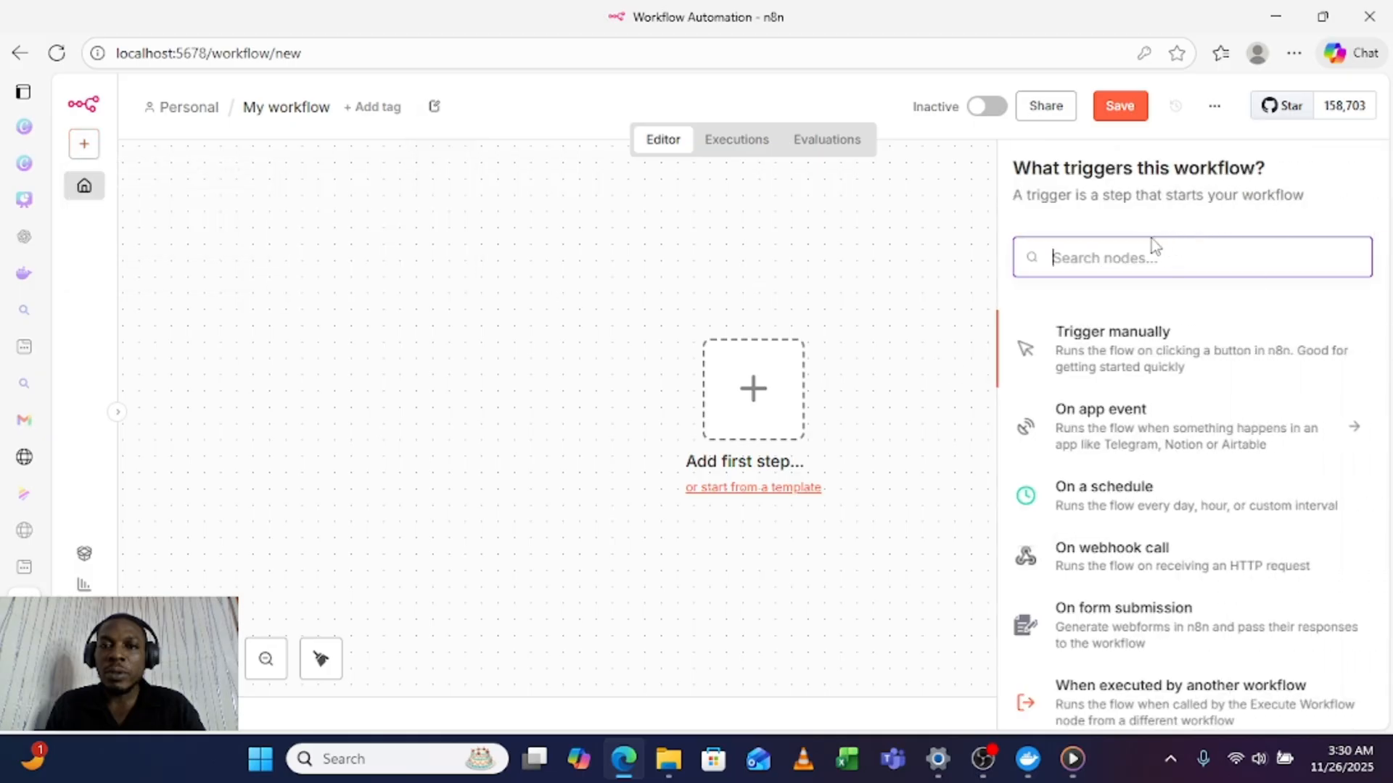
pyautogui.write('cha')
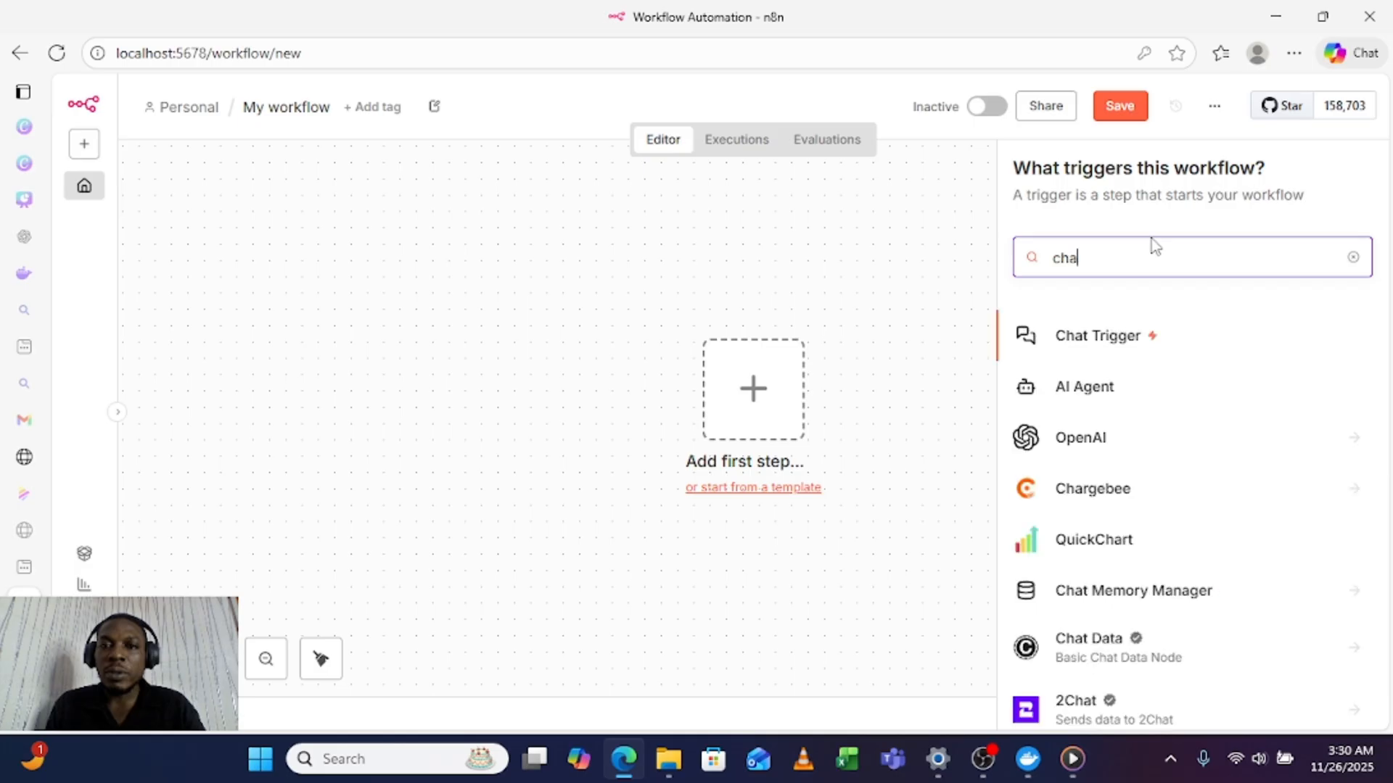
pyautogui.click(1115, 346)
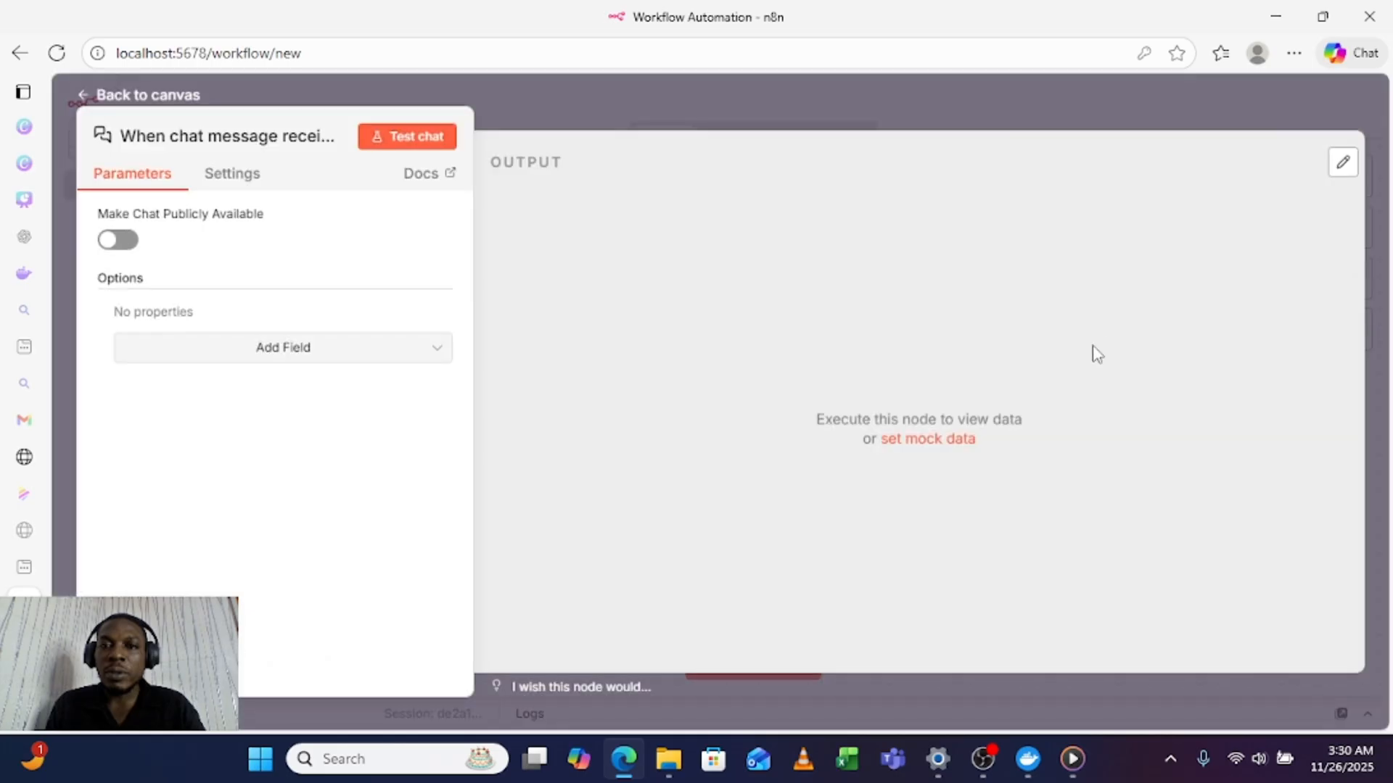
pyautogui.click(153, 241)
# Step: Delete the self-introduction sentence from the chat trigger's initial message, keeping the greeting and the "How can I assist you today?" question
pyautogui.scroll(-2, 362, 478)
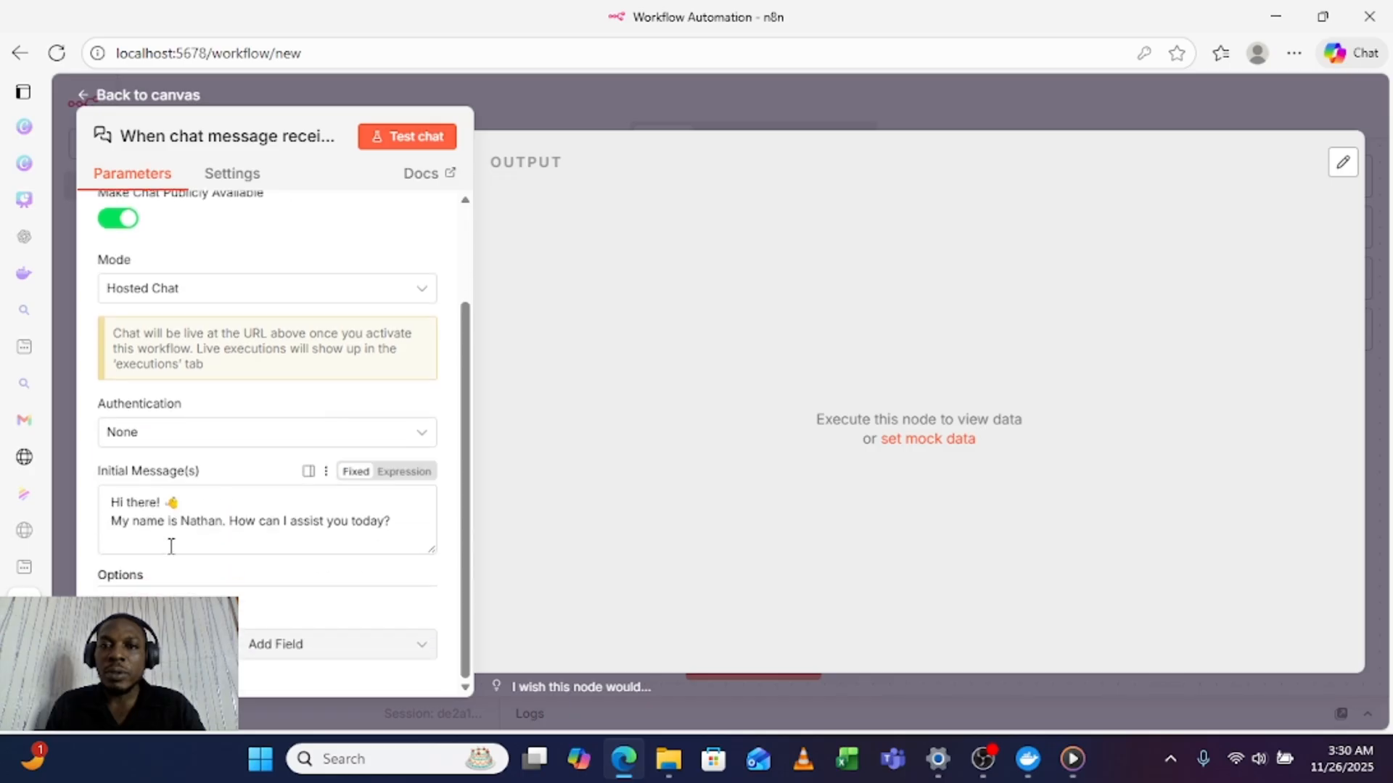
pyautogui.moveTo(213, 522); pyautogui.dragTo(222, 522)
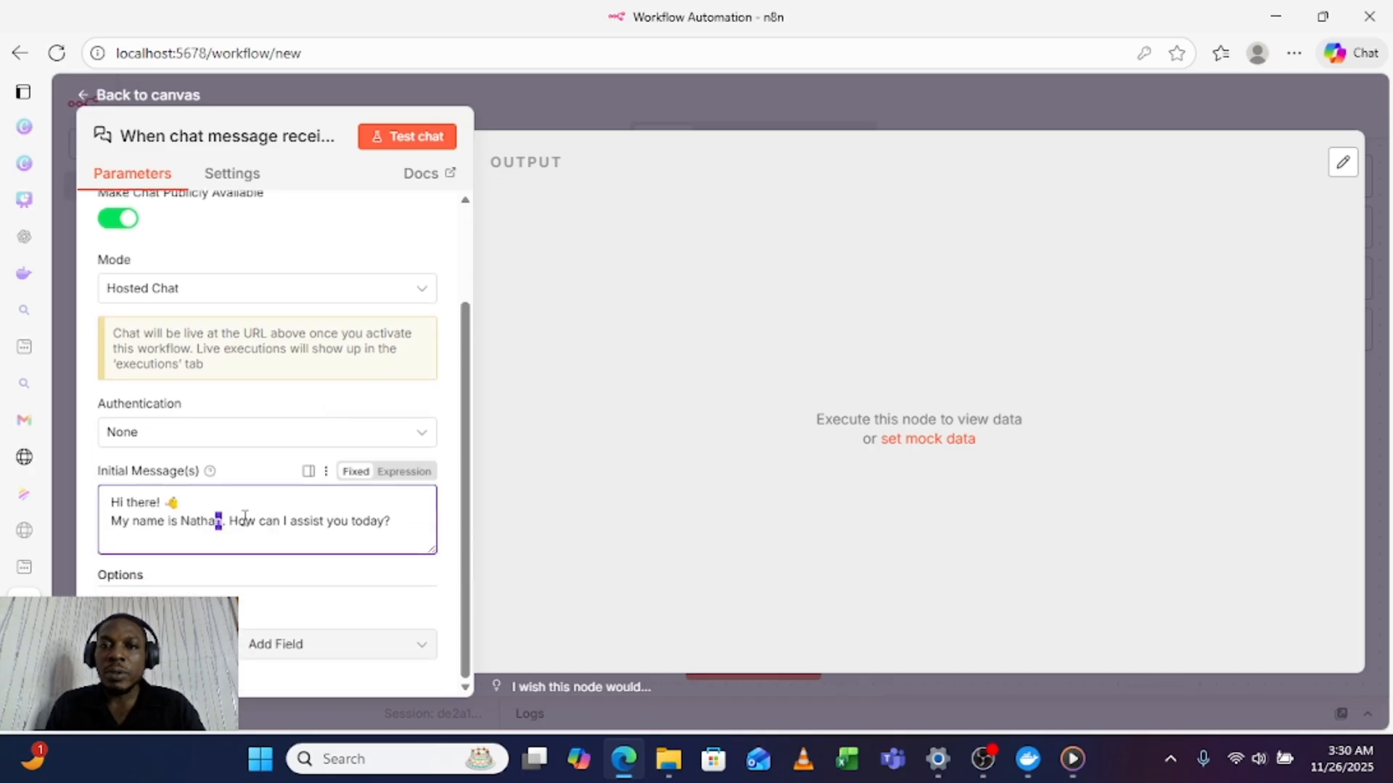
pyautogui.click(225, 523)
pyautogui.press('BackSpace')
pyautogui.press('BackSpace')
pyautogui.press('BackSpace')
pyautogui.press('BackSpace')
pyautogui.press('BackSpace')
pyautogui.press('BackSpace')
pyautogui.press('BackSpace')
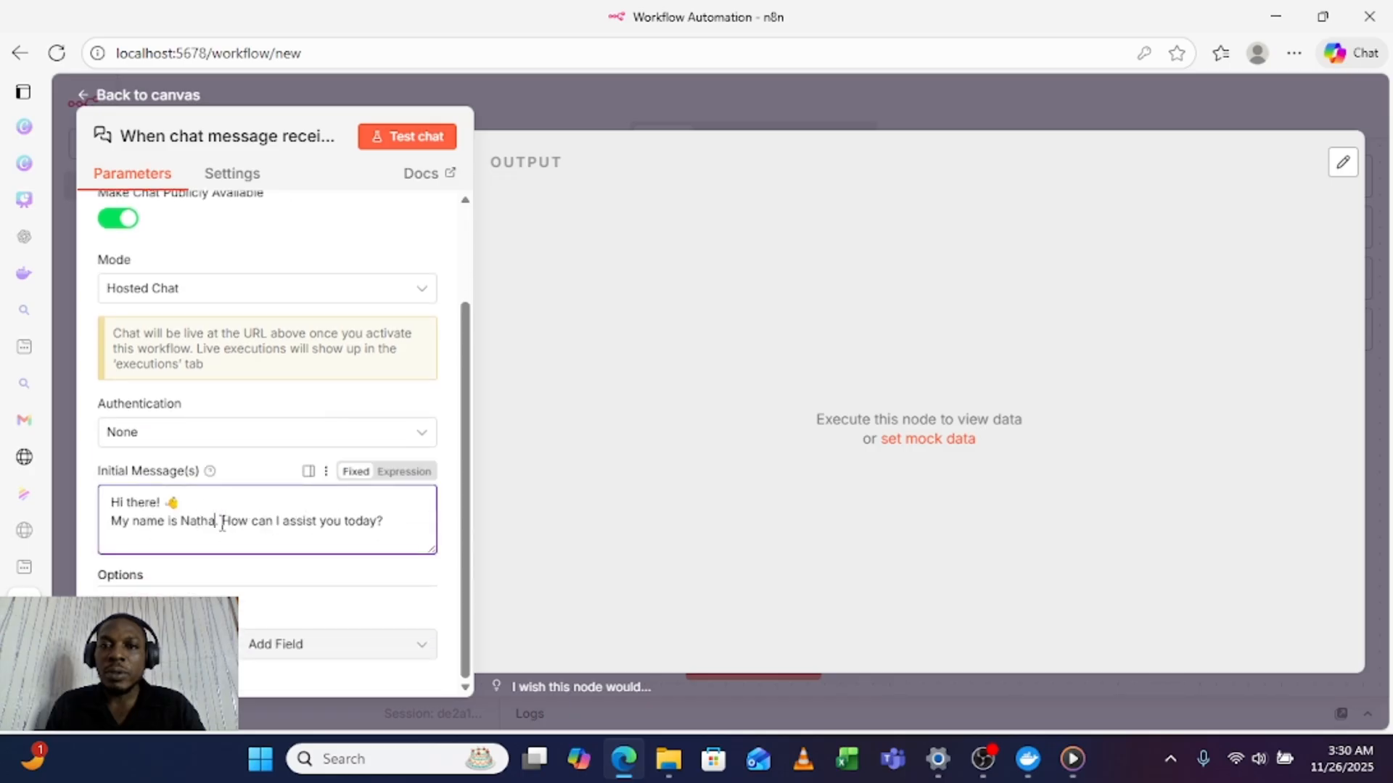
pyautogui.press('BackSpace')
pyautogui.press('BackSpace')
pyautogui.press('BackSpace')
pyautogui.press('BackSpace')
pyautogui.press('BackSpace')
pyautogui.press('BackSpace')
pyautogui.press('BackSpace')
pyautogui.press('BackSpace')
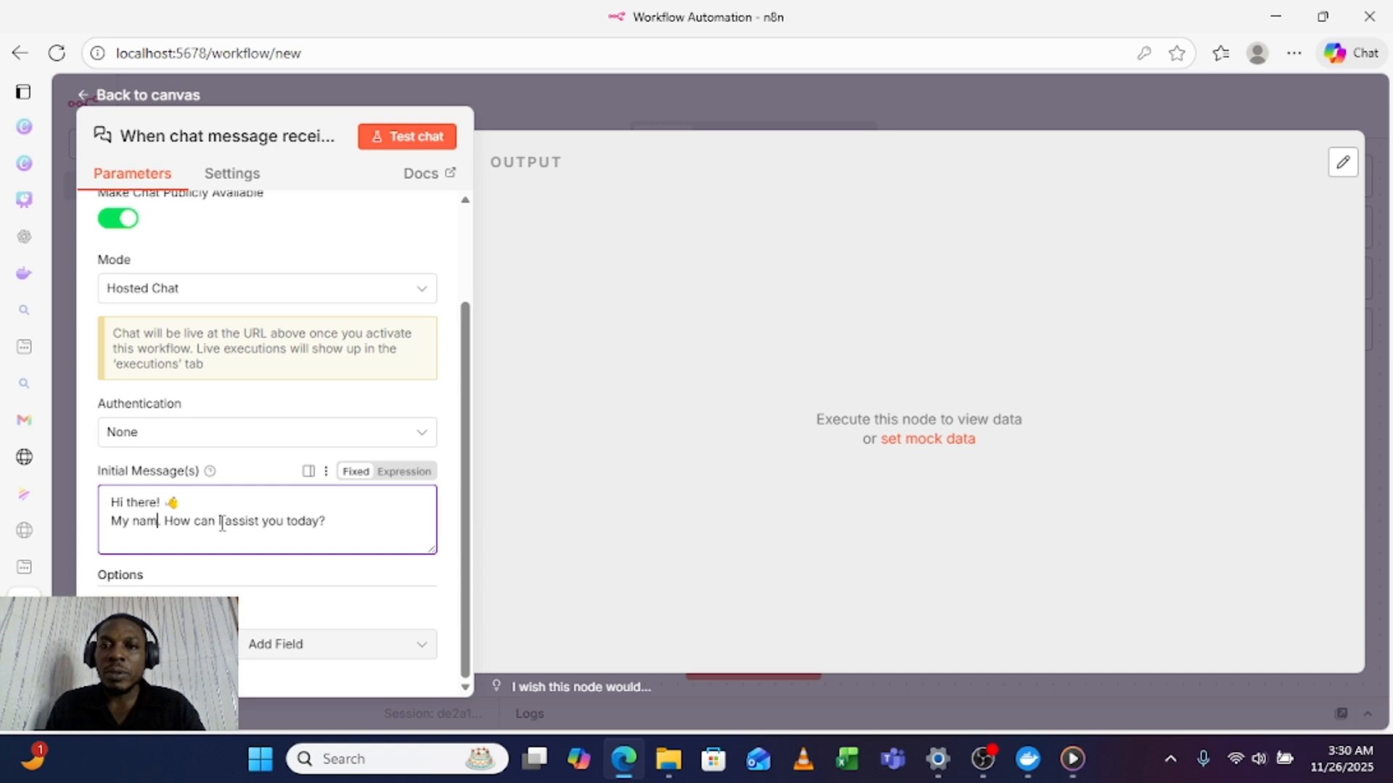
pyautogui.press('BackSpace')
pyautogui.press('BackSpace')
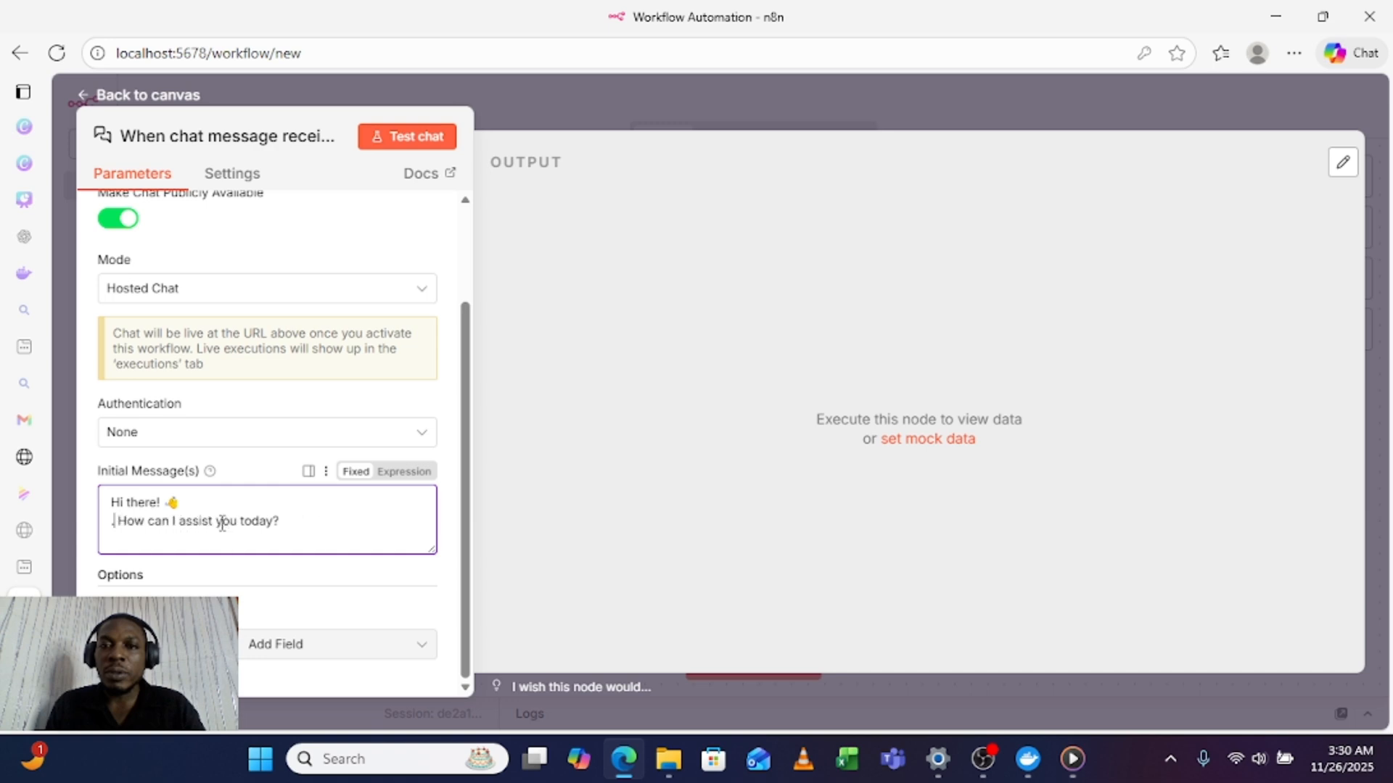
pyautogui.press('BackSpace')
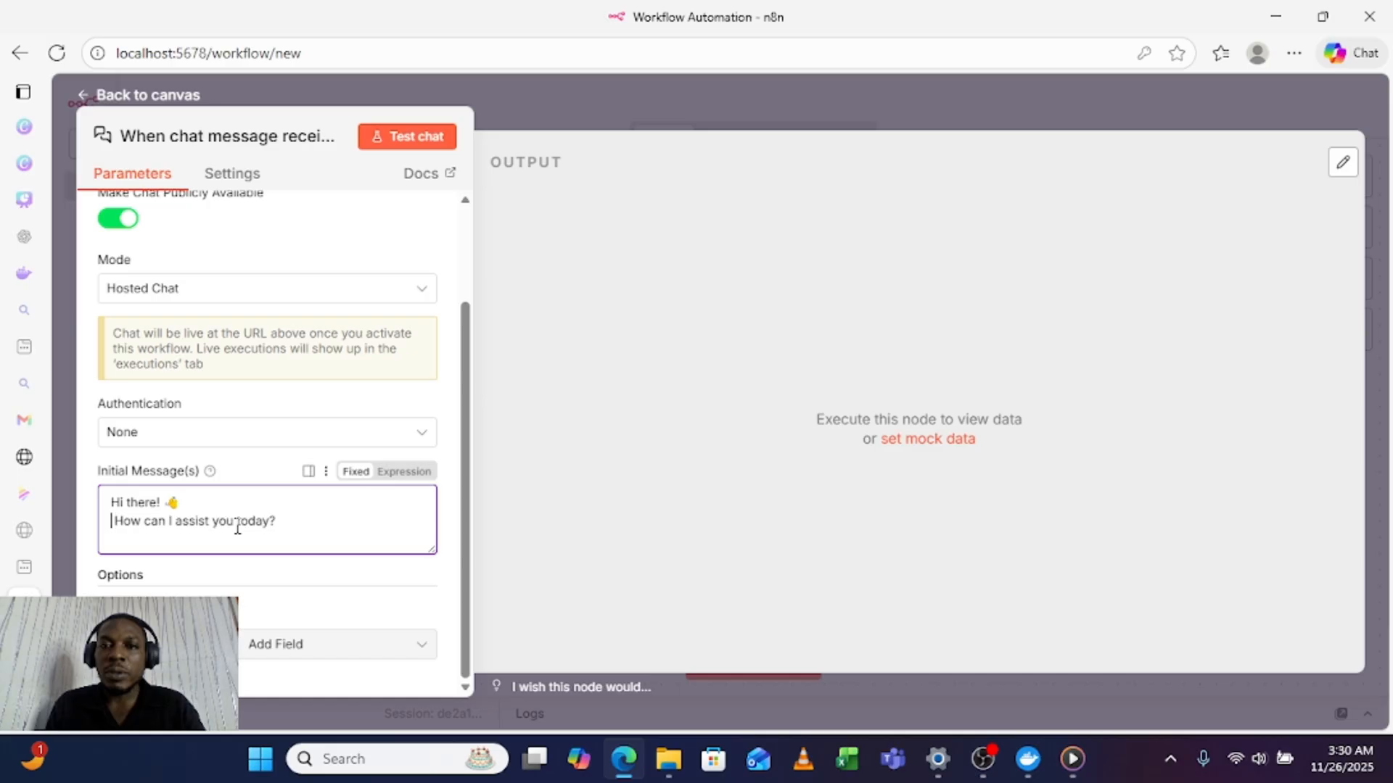
# Step: Insert "I am your AI assistant," before the question in the initial message, accept the punctuation correction, and return to the canvas
pyautogui.write('I am your')
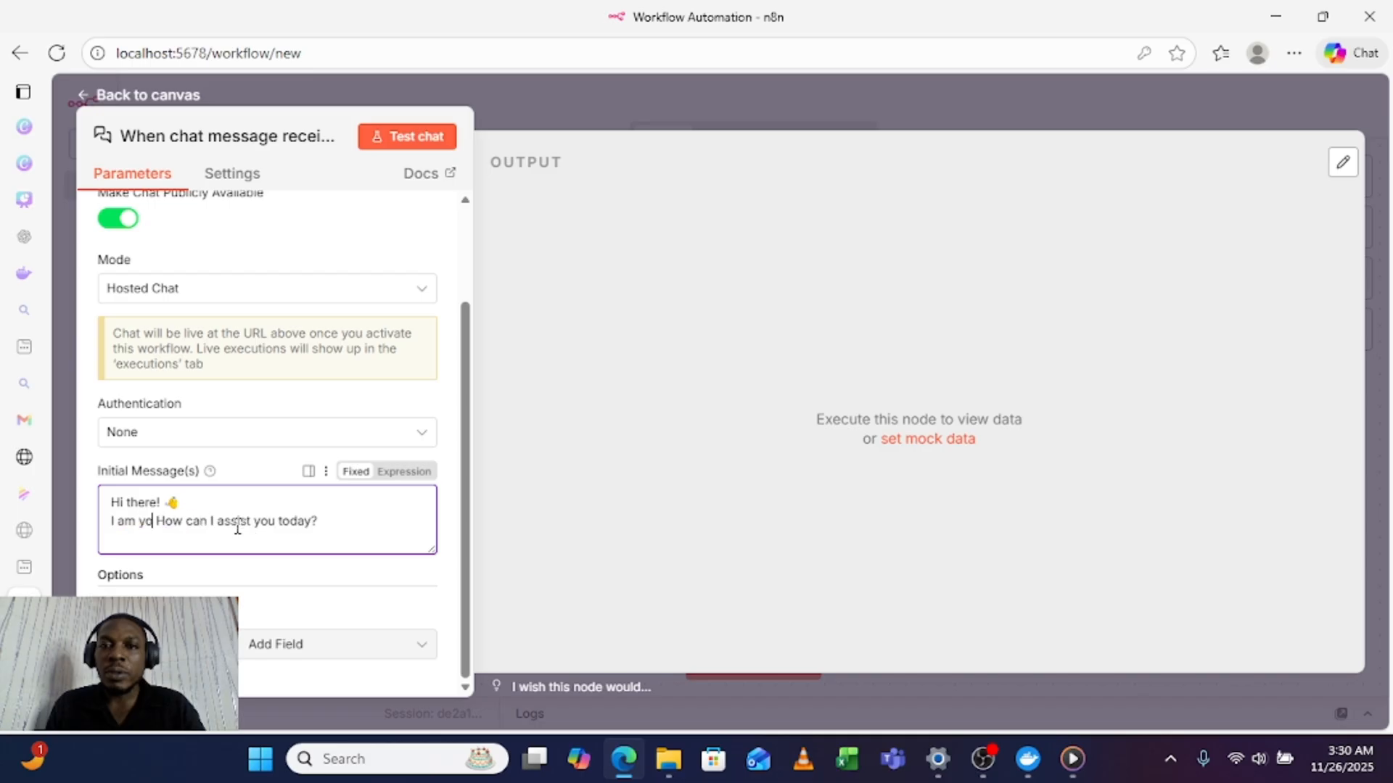
pyautogui.write(' AI assista')
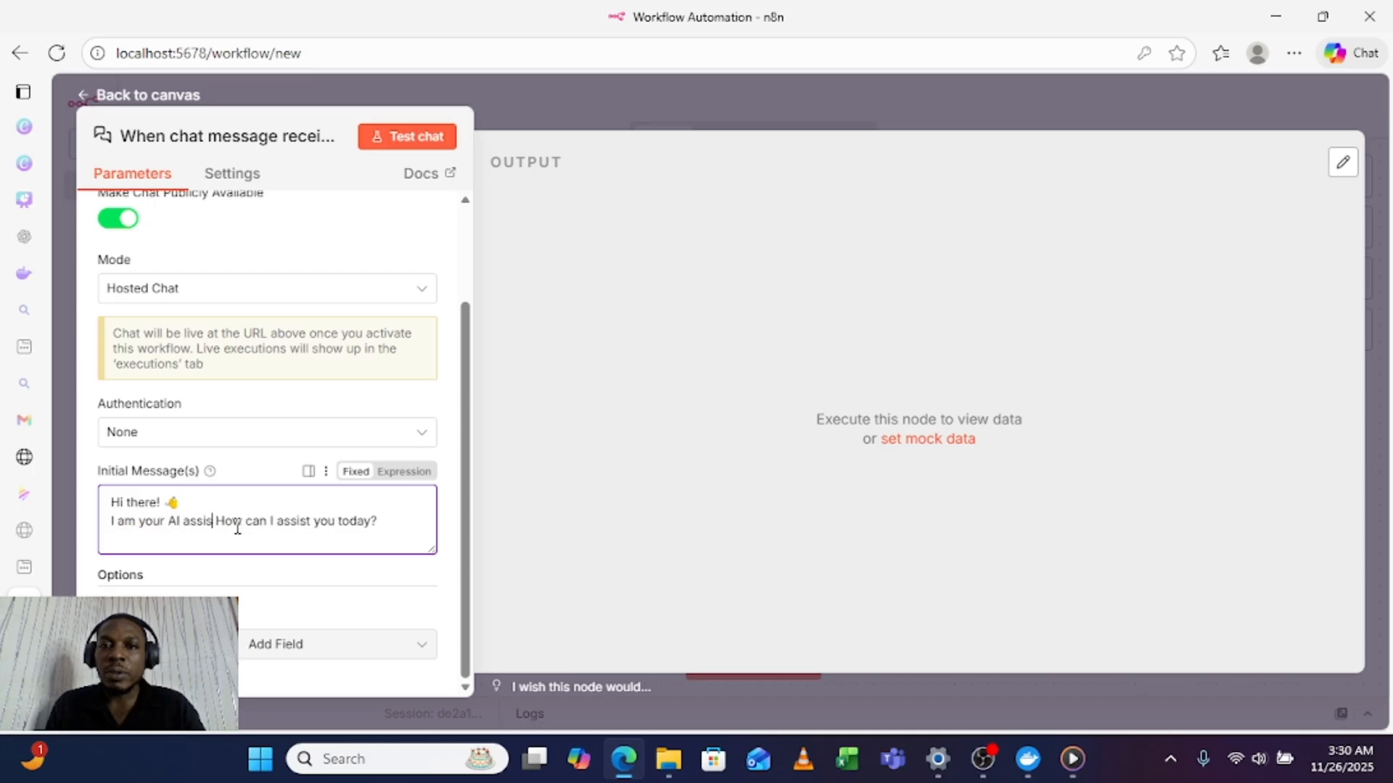
pyautogui.write('nt')
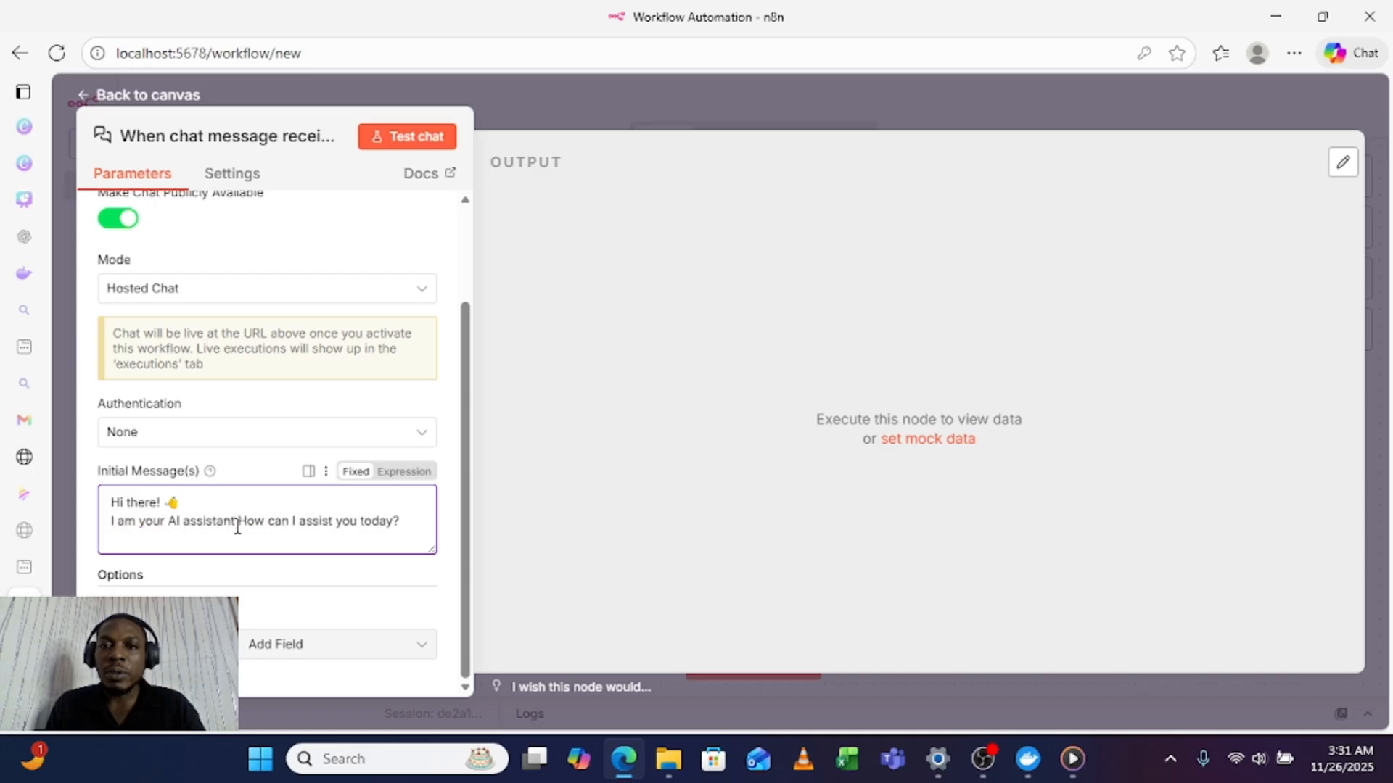
pyautogui.write('.')
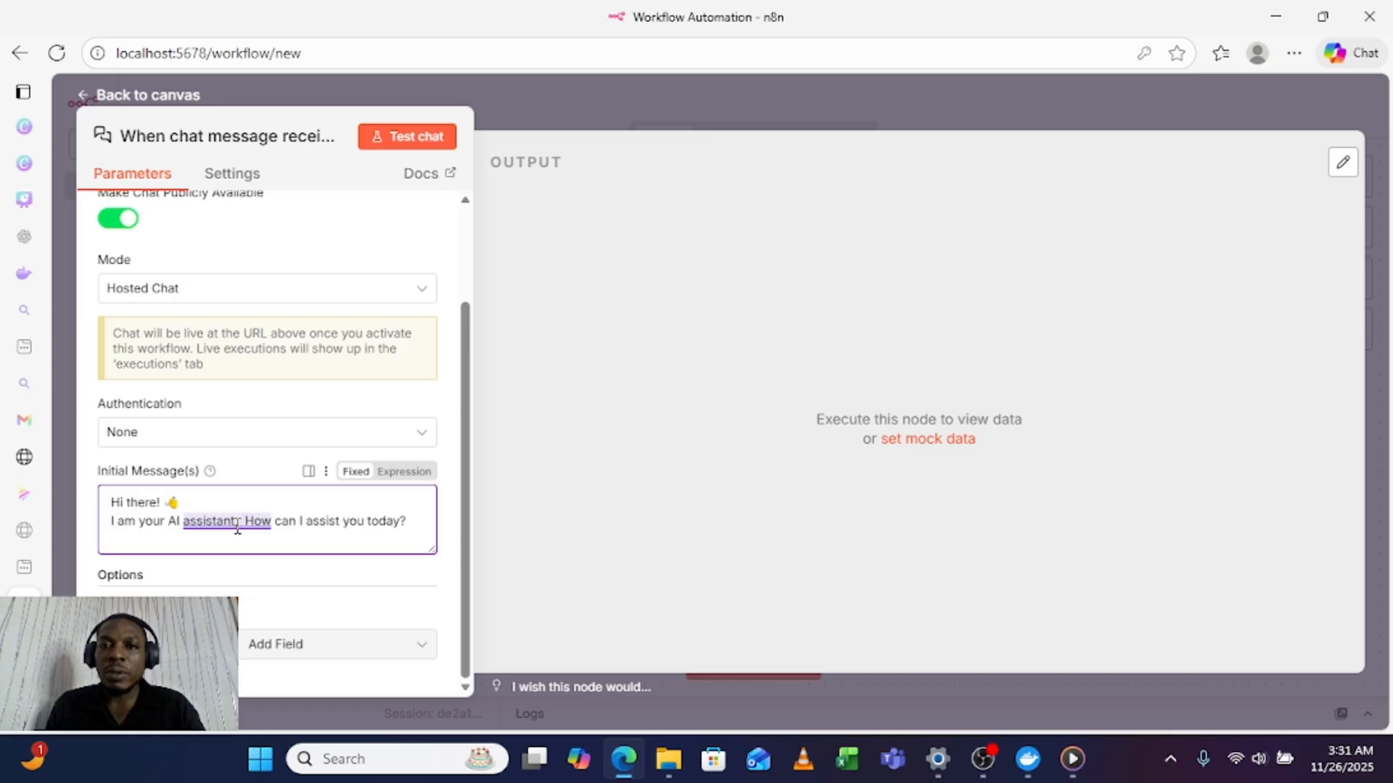
pyautogui.rightClick(246, 521)
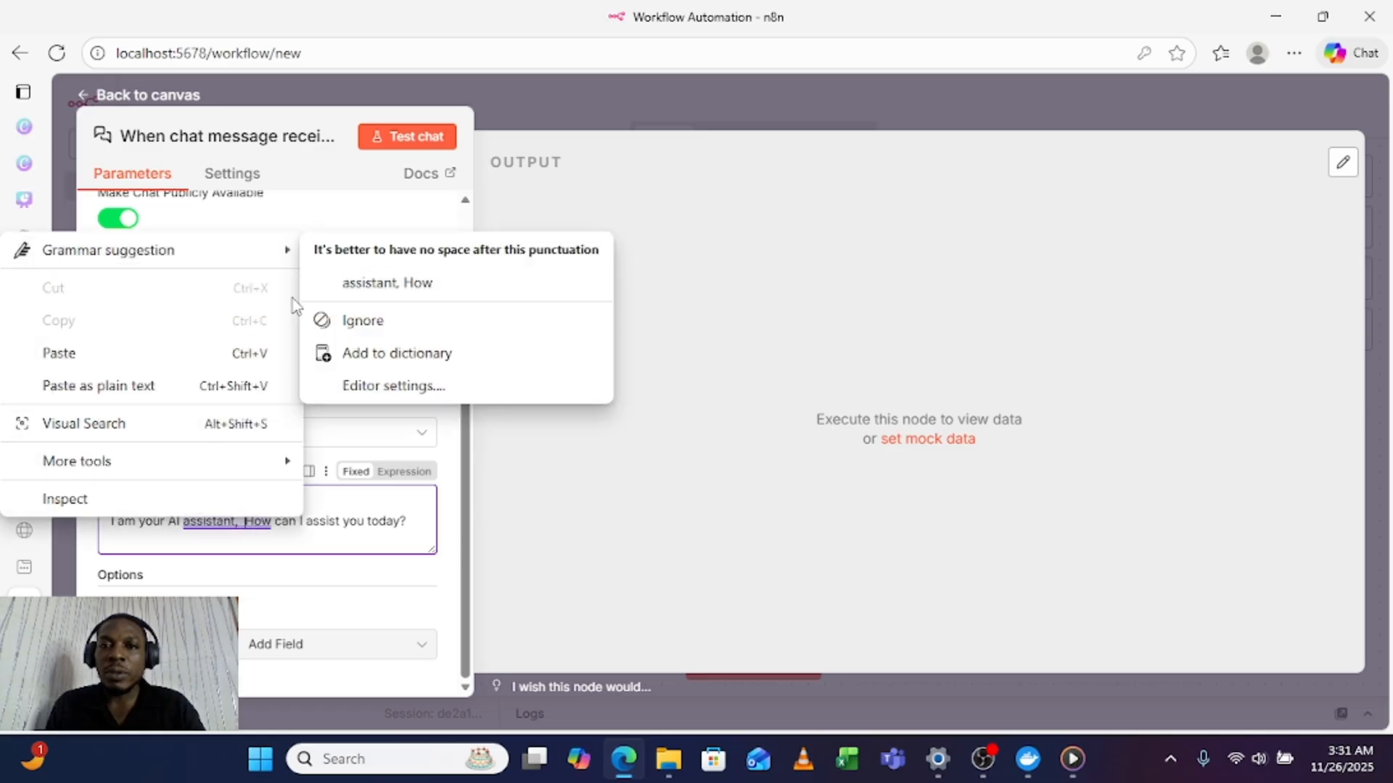
pyautogui.click(373, 284)
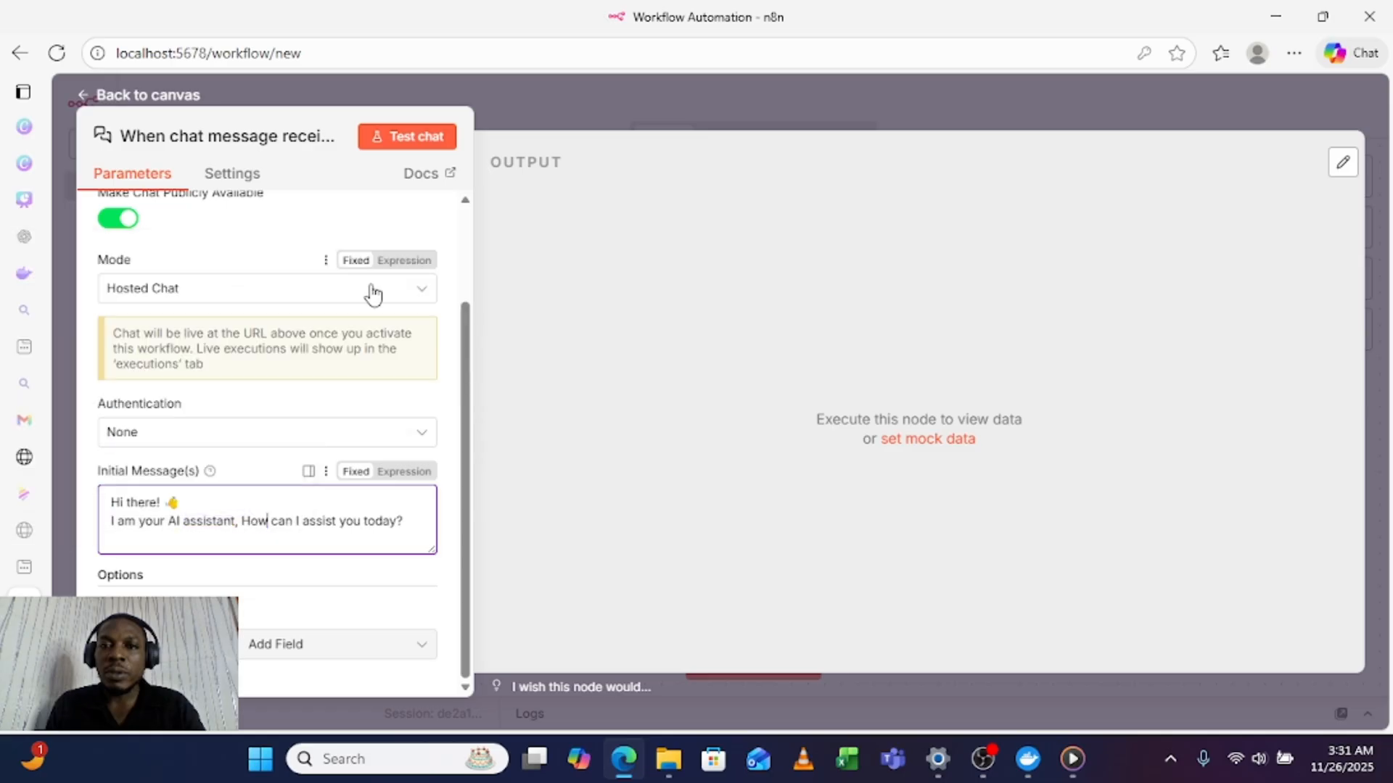
pyautogui.click(281, 538)
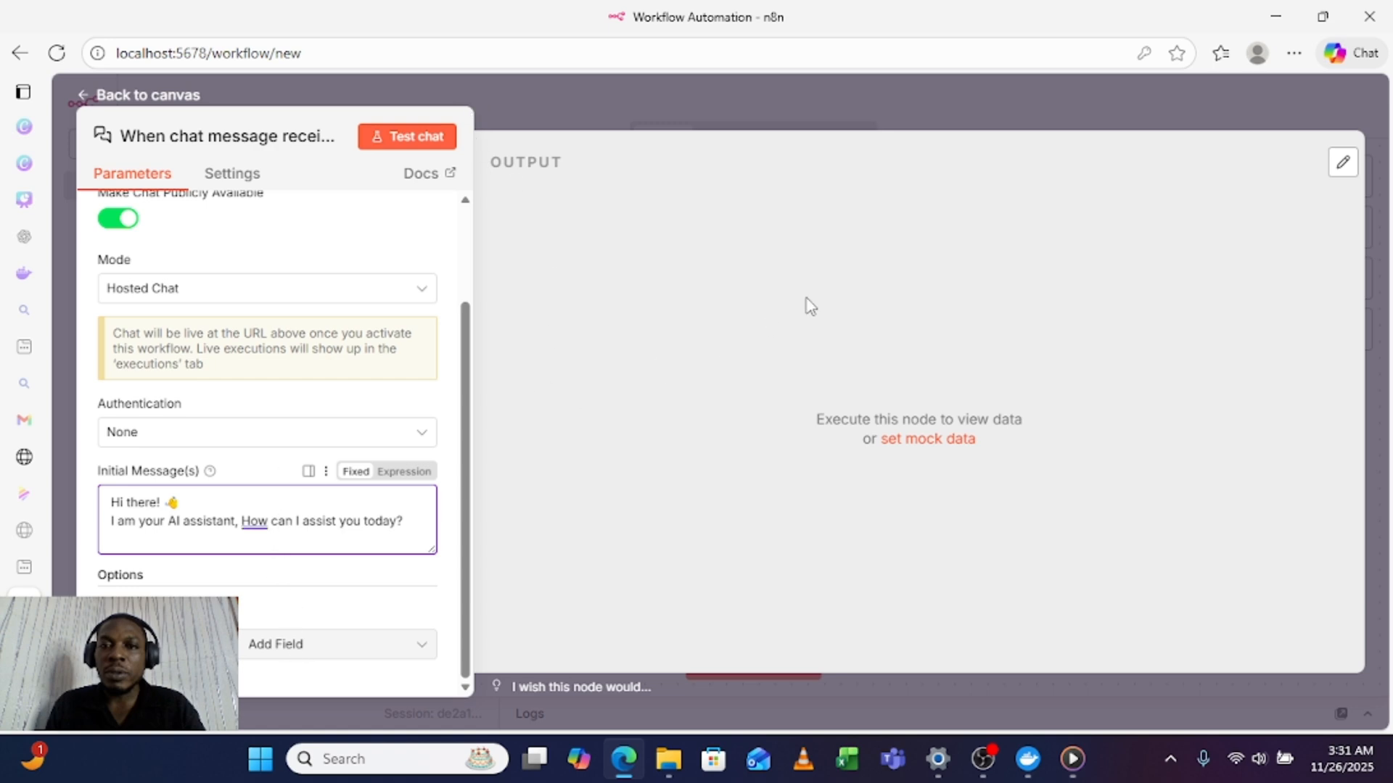
pyautogui.click(892, 112)
# Step: Reposition the chat trigger node on the canvas and send the test message "hi" in the workflow's chat
pyautogui.moveTo(784, 384); pyautogui.dragTo(668, 303)
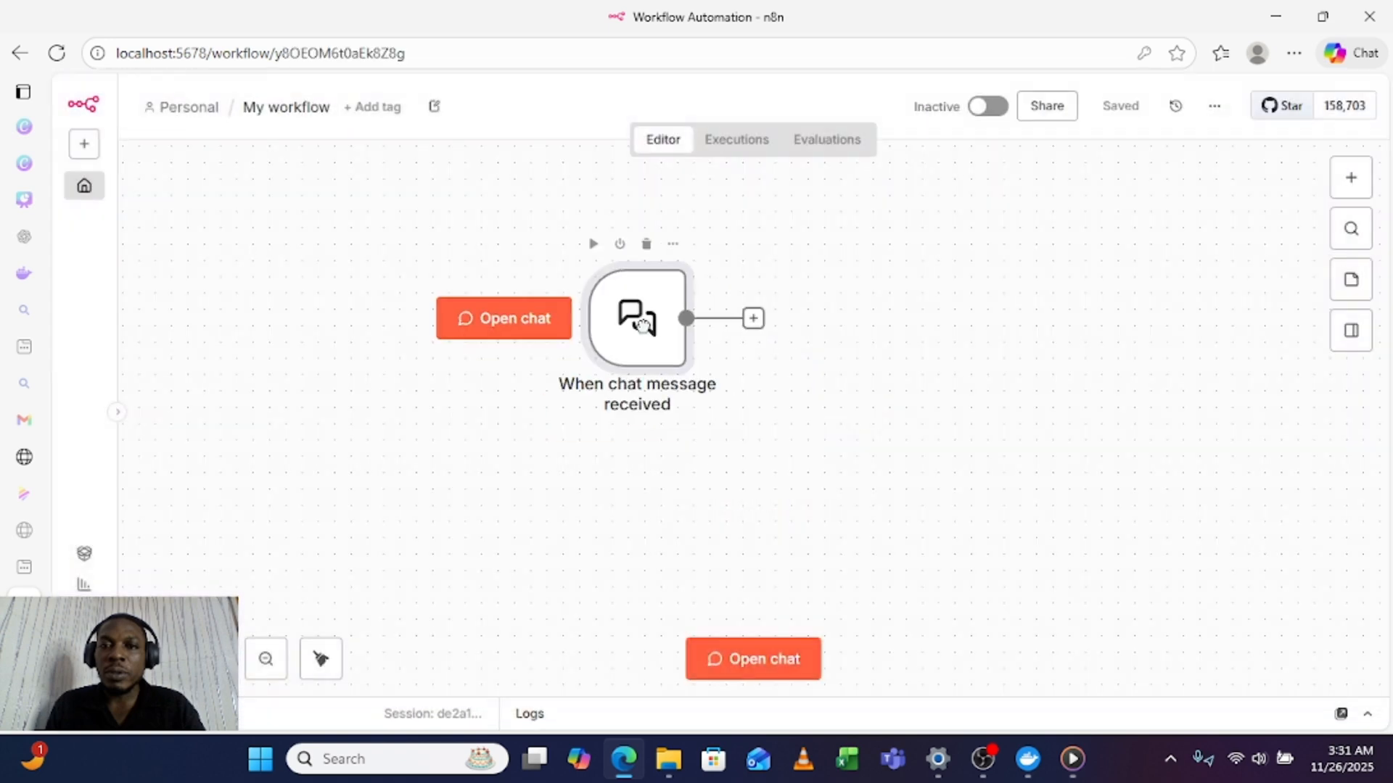
pyautogui.click(593, 261)
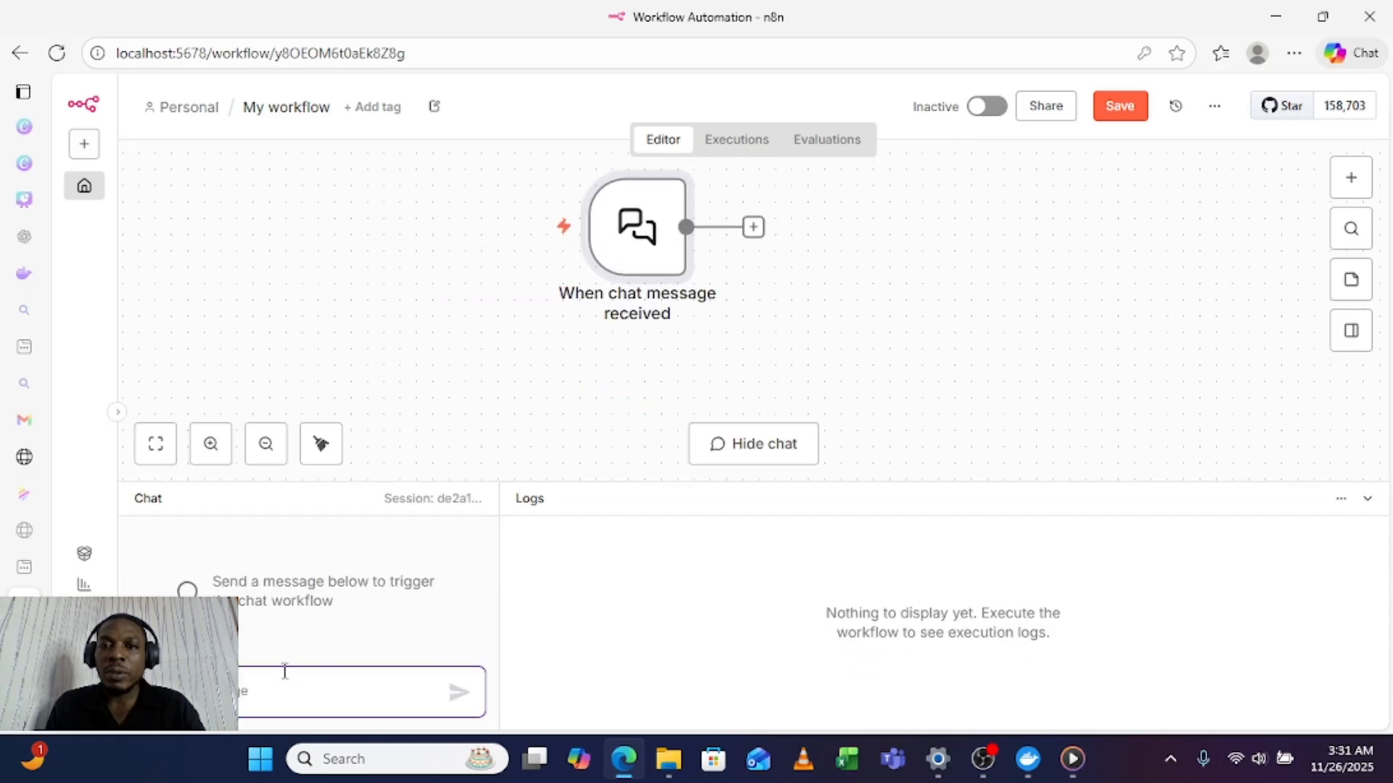
pyautogui.write('hi')
pyautogui.press('Return')
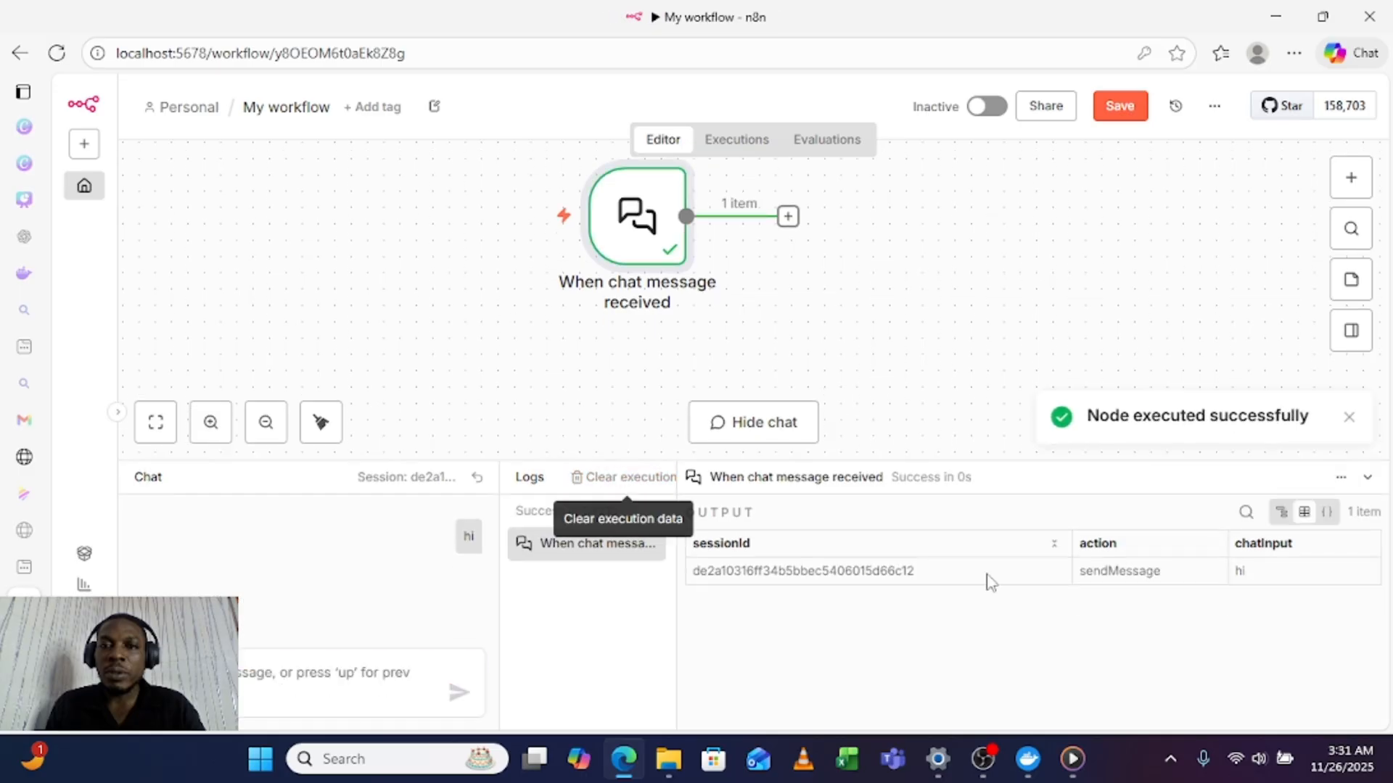
# Step: Widen the output area of the execution logs and move the chat trigger node lower on the canvas
pyautogui.moveTo(677, 591); pyautogui.dragTo(543, 602)
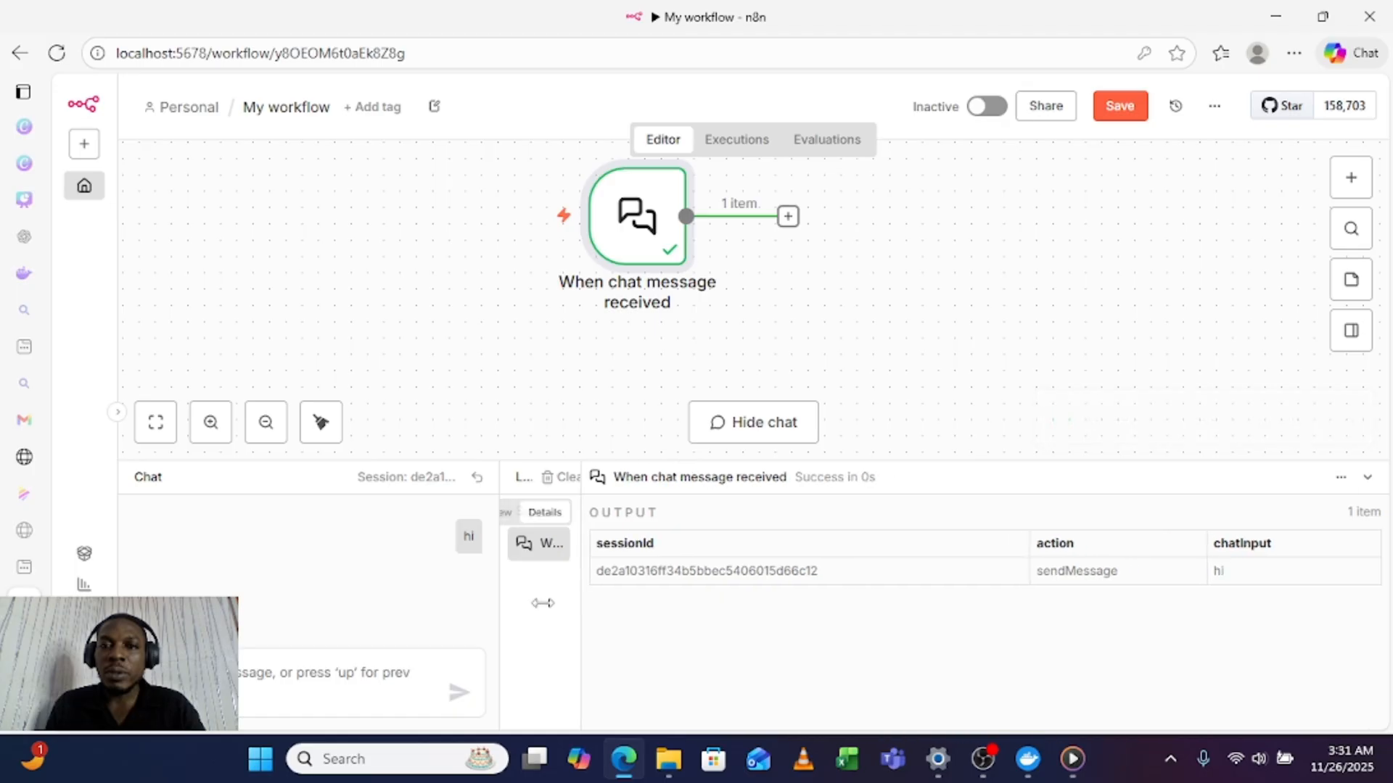
pyautogui.moveTo(616, 242); pyautogui.dragTo(617, 292)
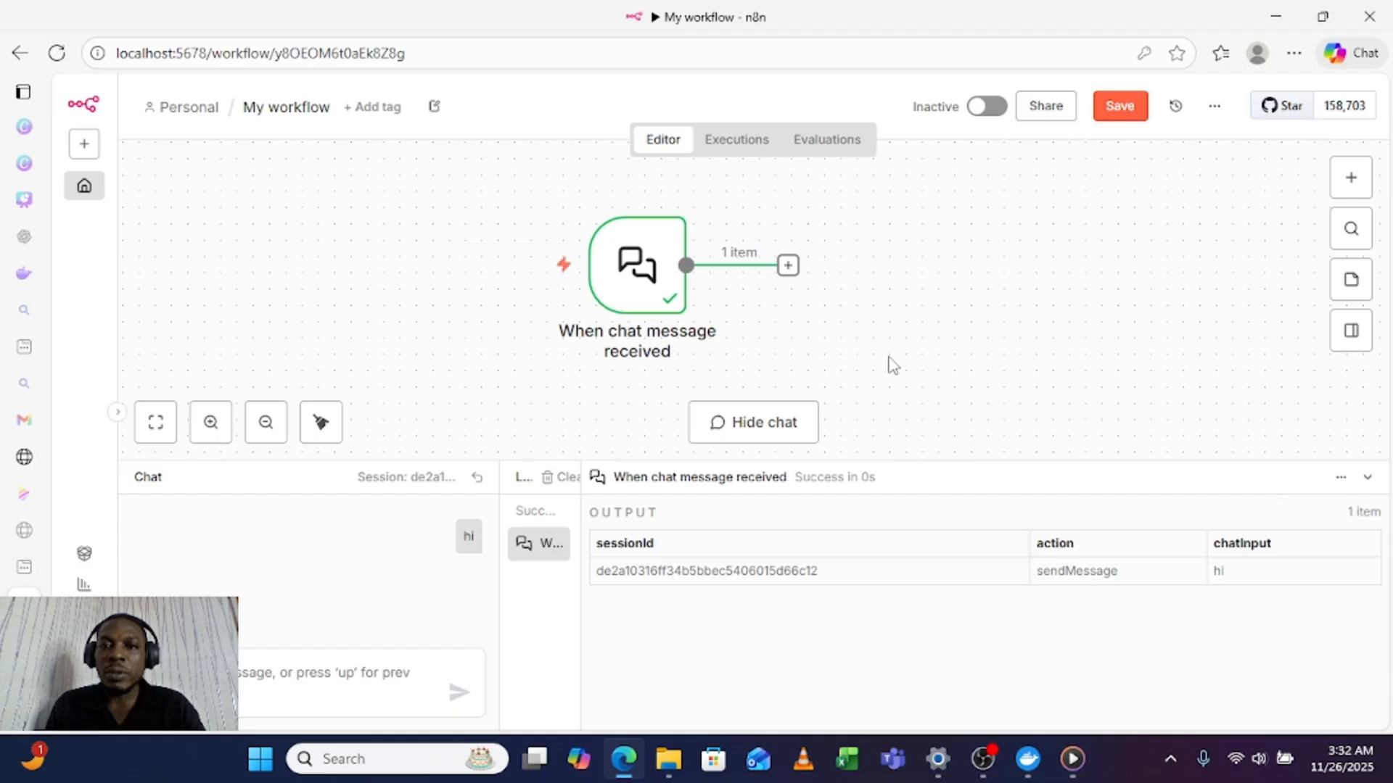
pyautogui.click(983, 759)
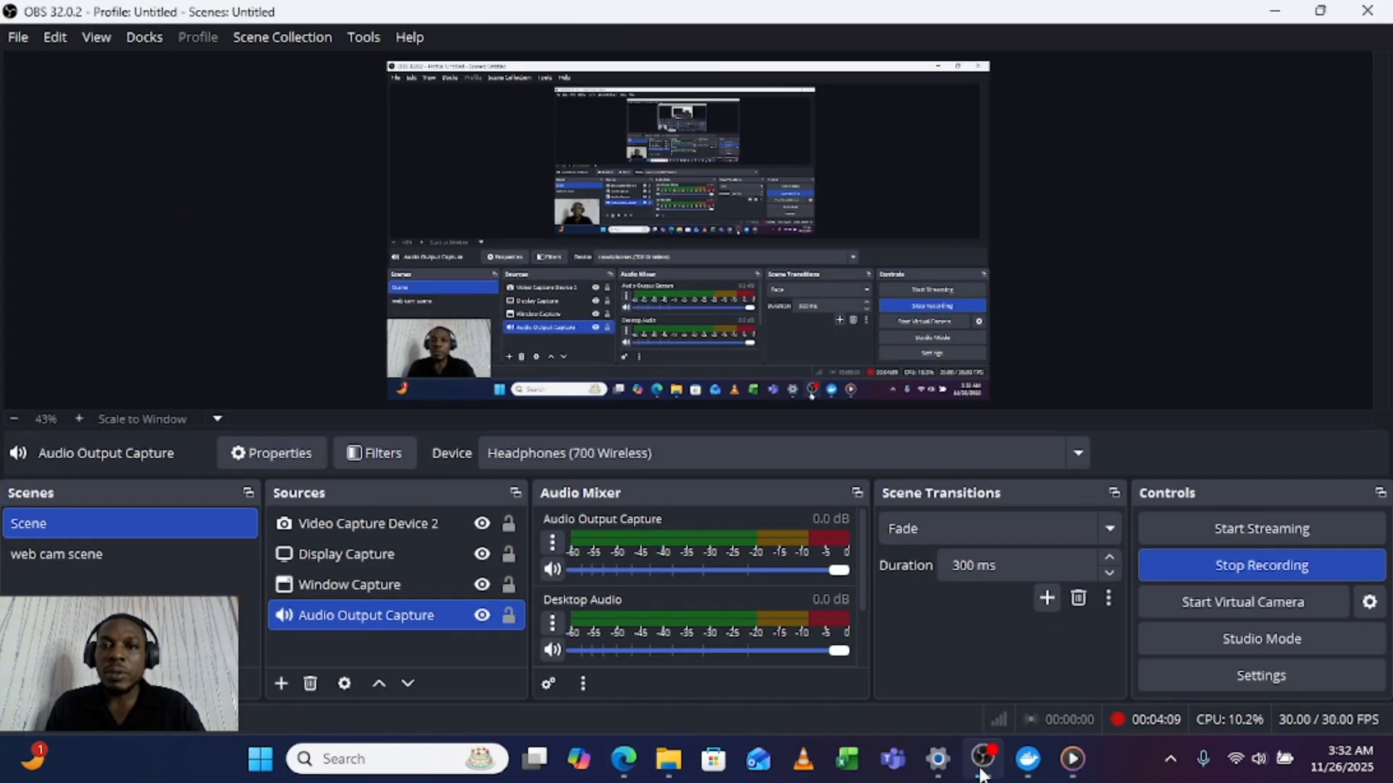
pyautogui.click(1156, 564)
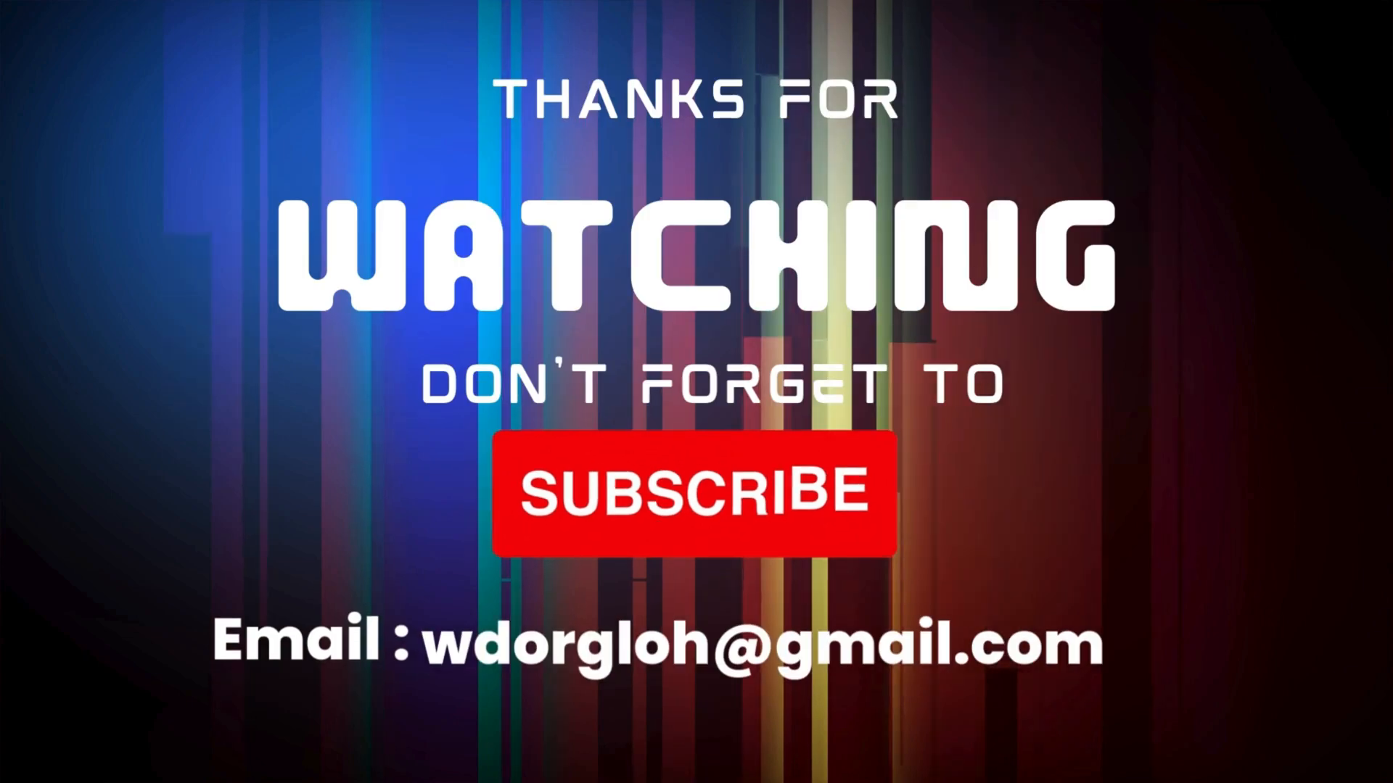